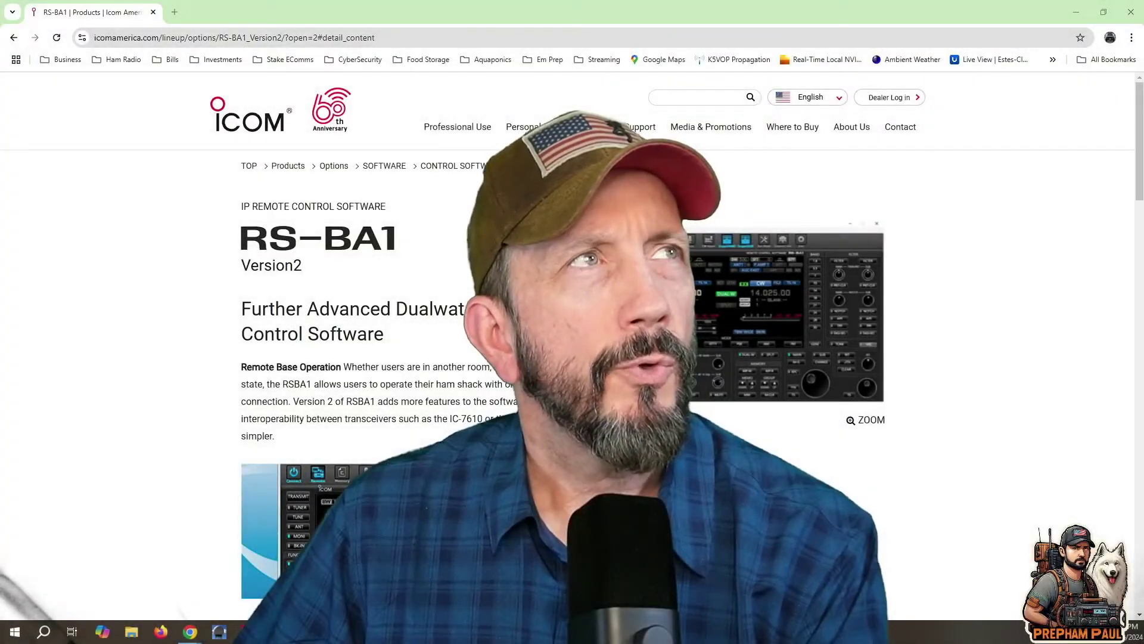
- Review the radios compatible with RS-BA1 Version 2, including base stations, mobile, handheld and discontinued models
scroll(572, 346, "down", 4)
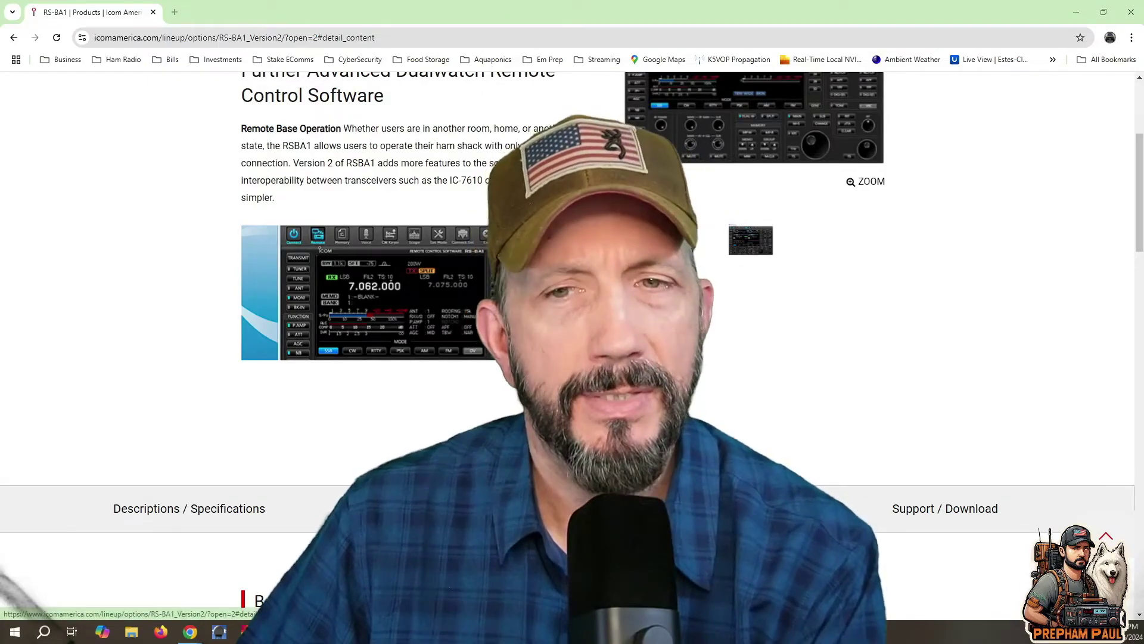
scroll(409, 422, "down", 7)
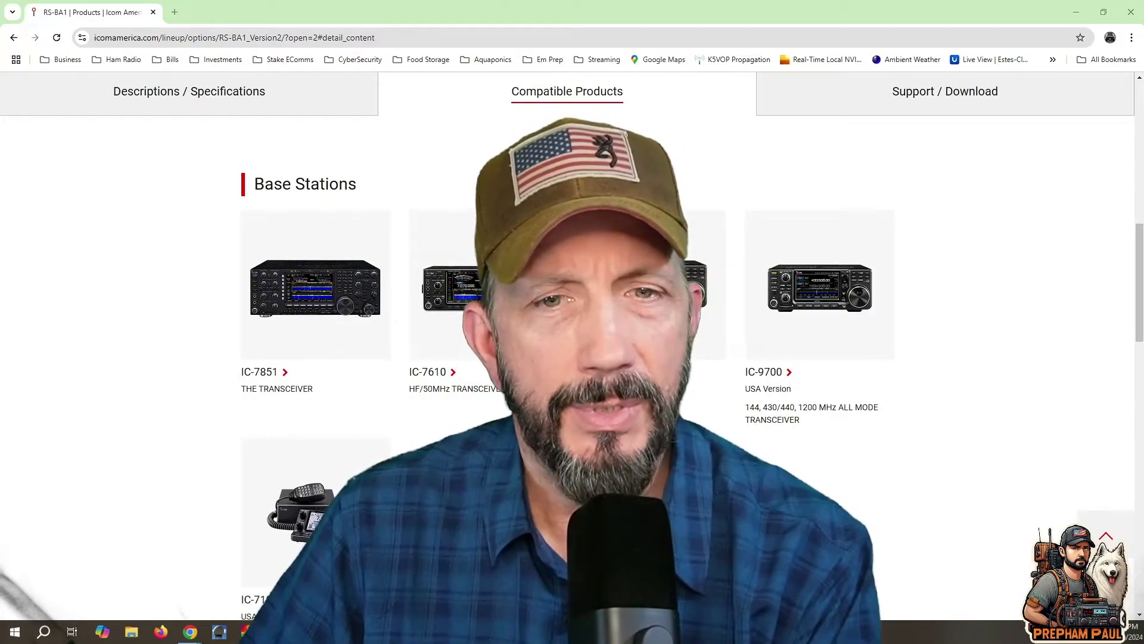
scroll(520, 543, "up", 4)
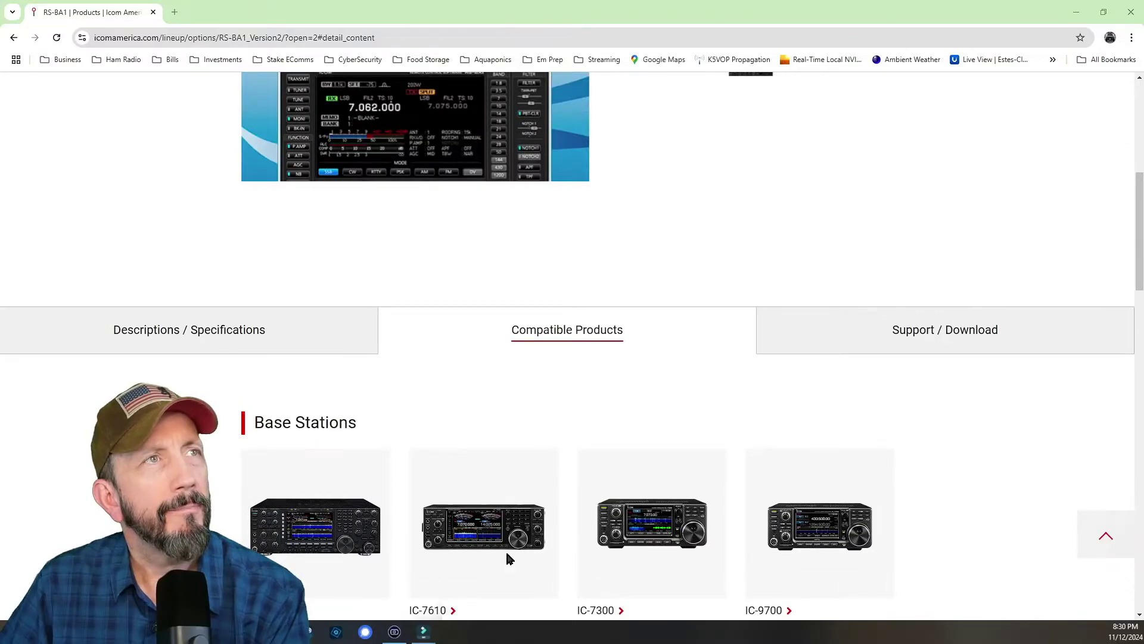
scroll(506, 554, "down", 4)
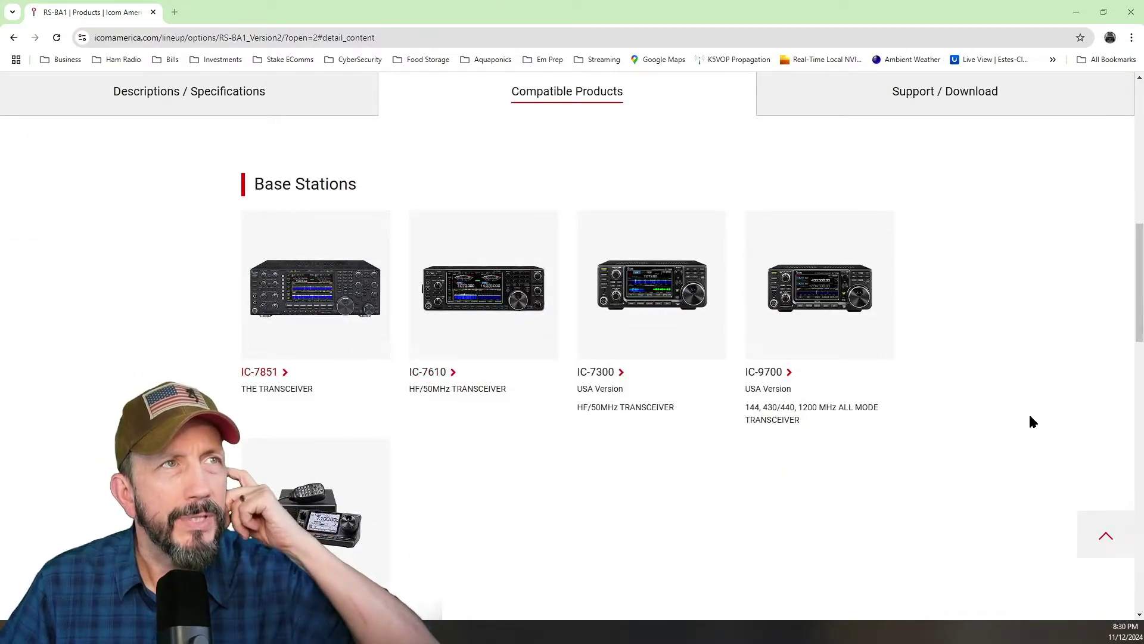
scroll(921, 470, "down", 4)
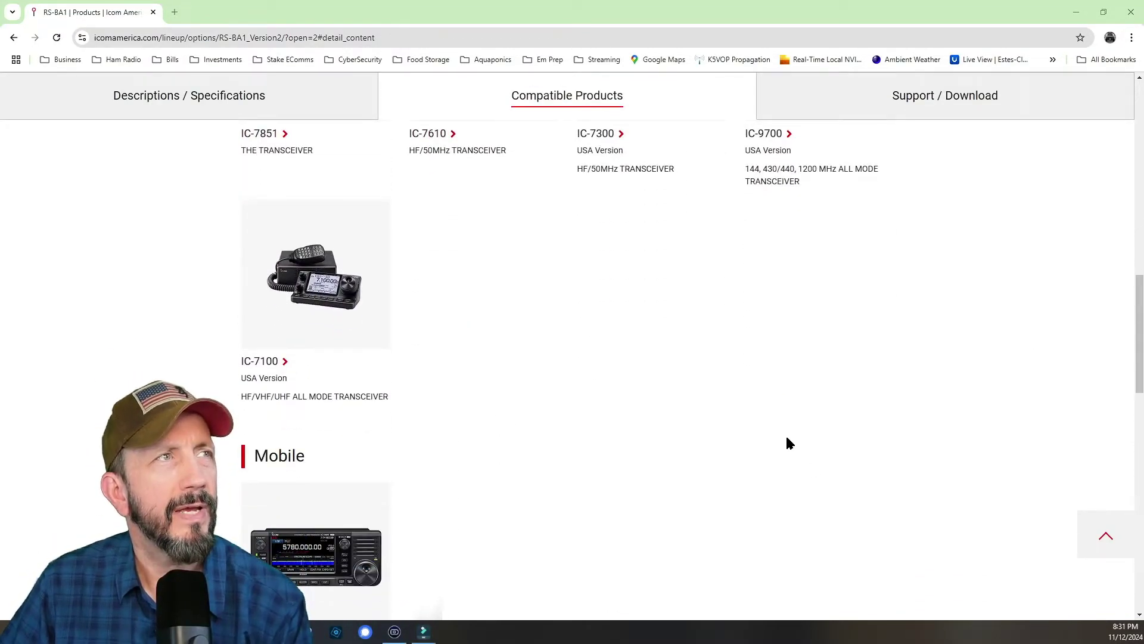
scroll(777, 453, "down", 3)
scroll(773, 461, "down", 3)
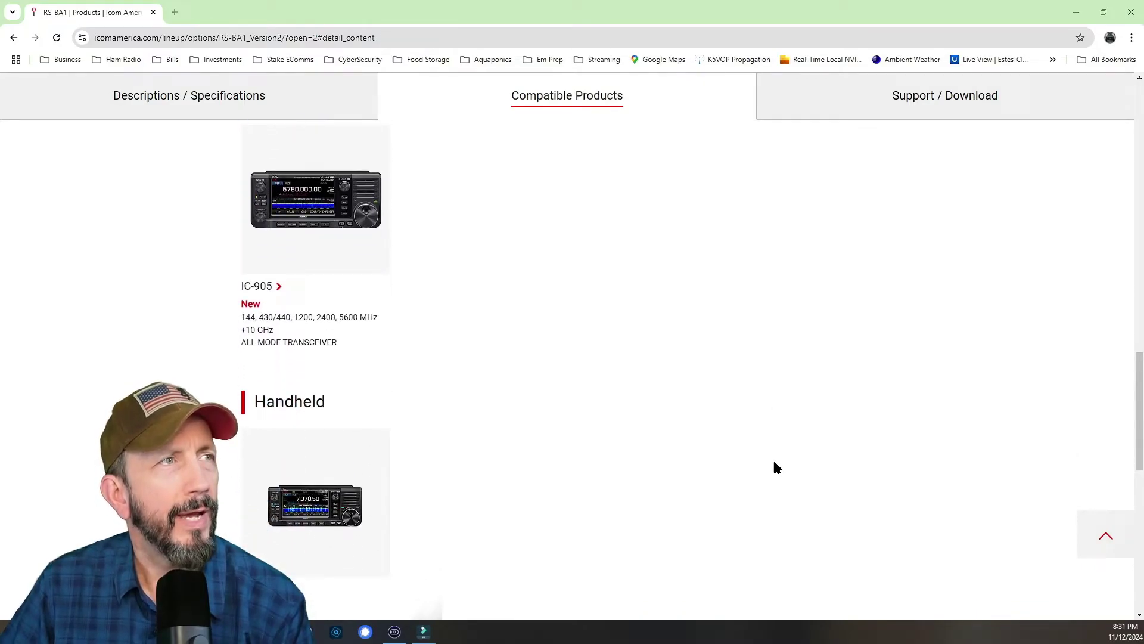
scroll(775, 464, "down", 2)
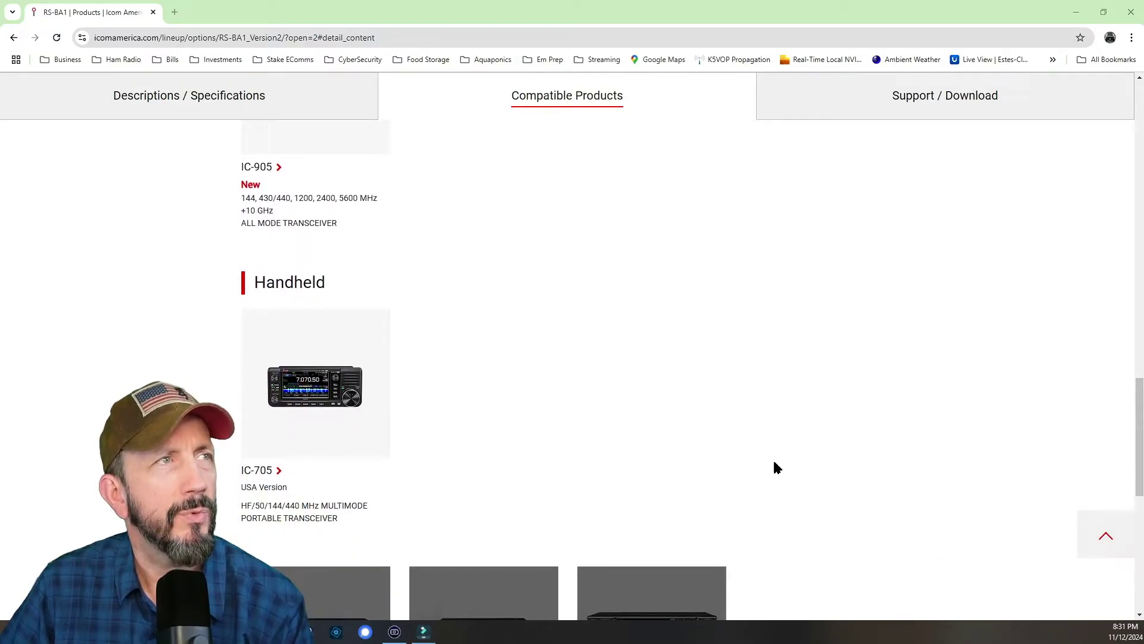
scroll(775, 463, "down", 3)
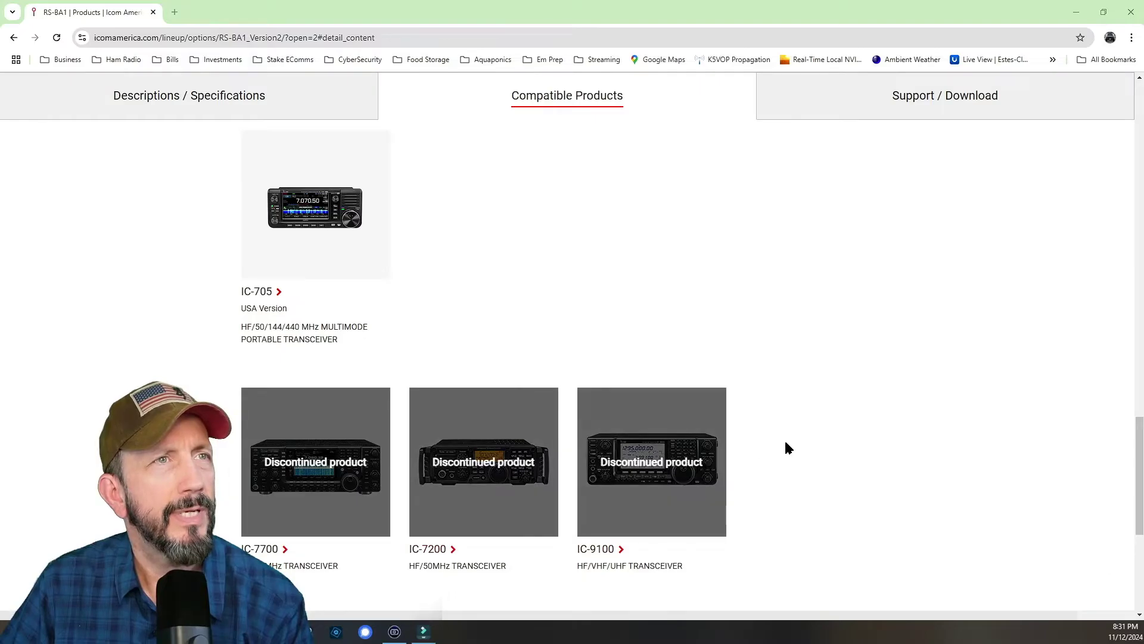
scroll(861, 335, "up", 10)
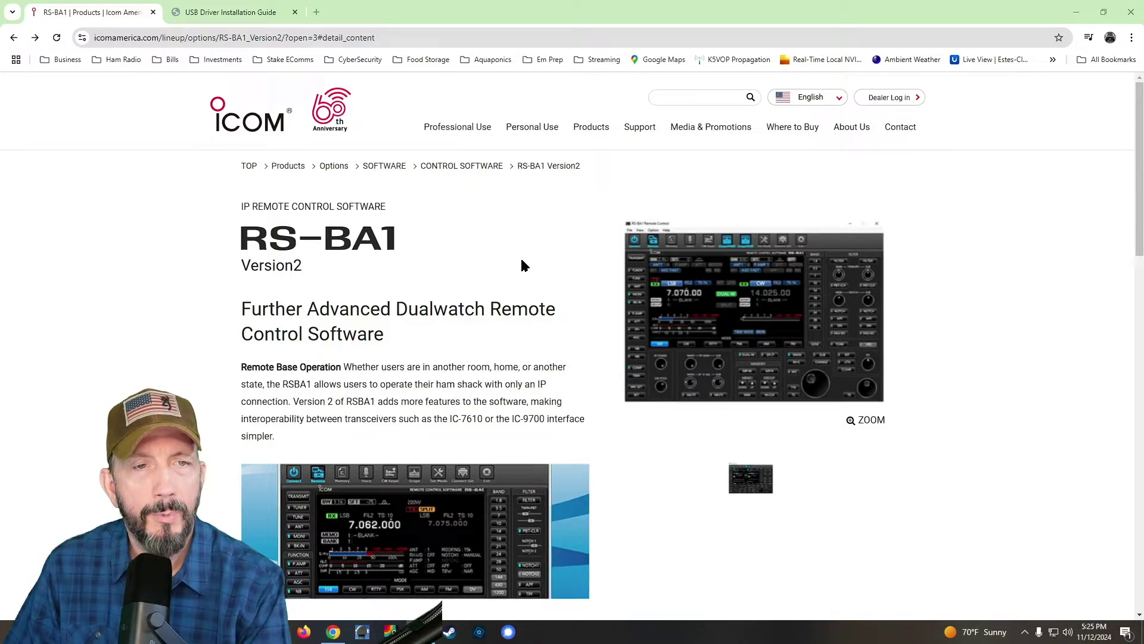
- Review the RS-BA1 Version 2 support downloads, covering the brochures, USB driver installation guides and control software
scroll(521, 265, "down", 1)
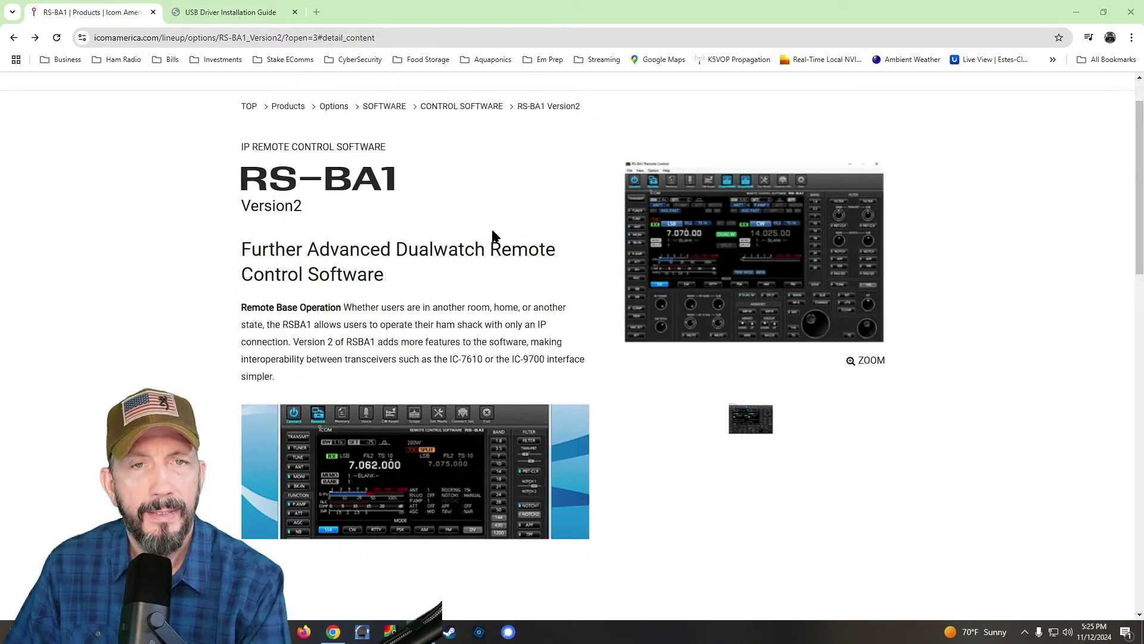
scroll(492, 235, "up", 1)
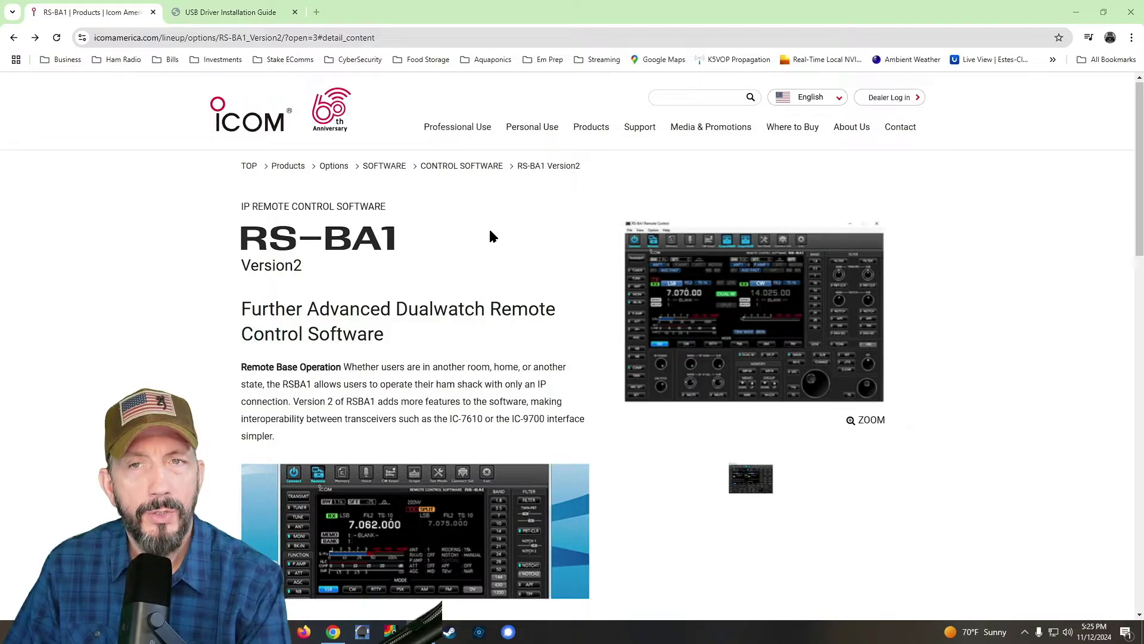
scroll(492, 236, "down", 7)
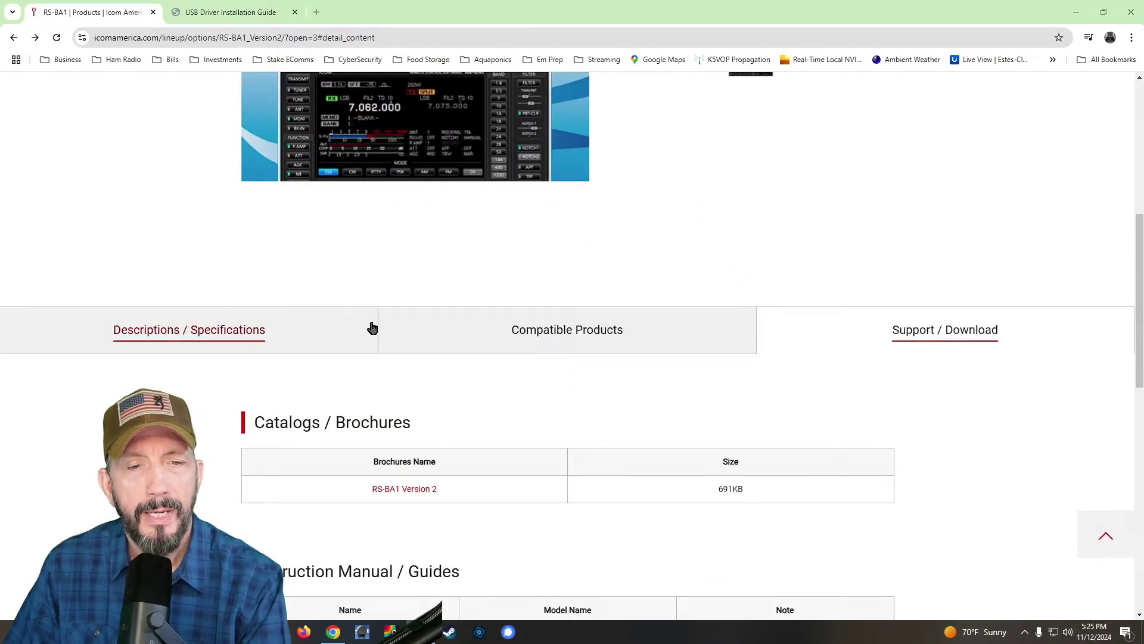
scroll(946, 340, "down", 6)
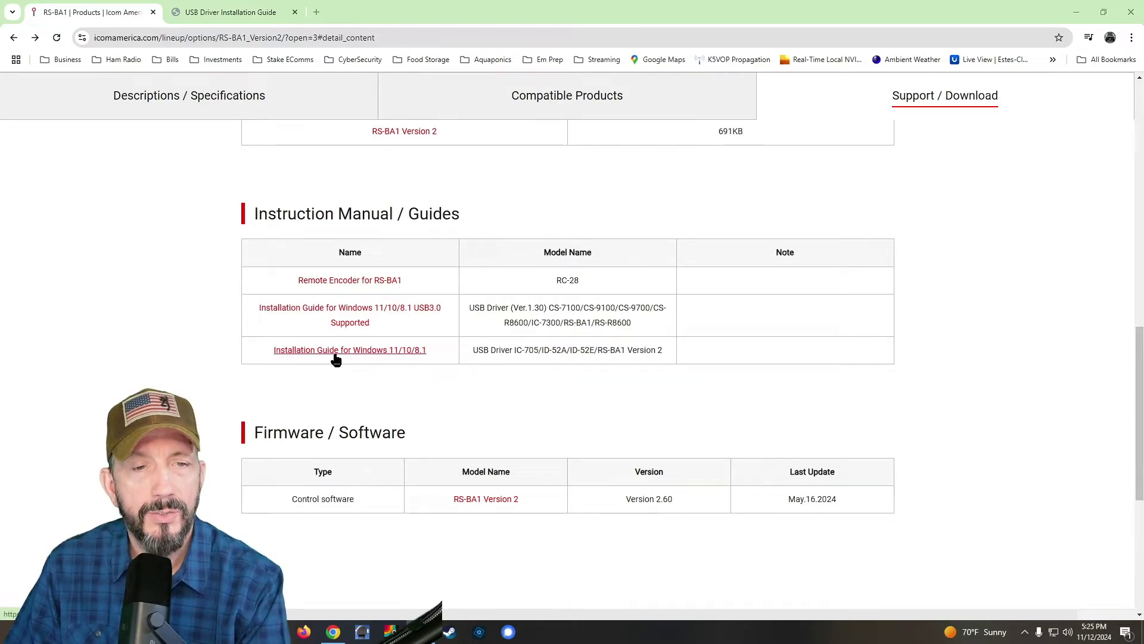
- Switch to the USB Driver Installation Guide and read its precautions and driver installation instructions through the Device Manager check
left_click(235, 13)
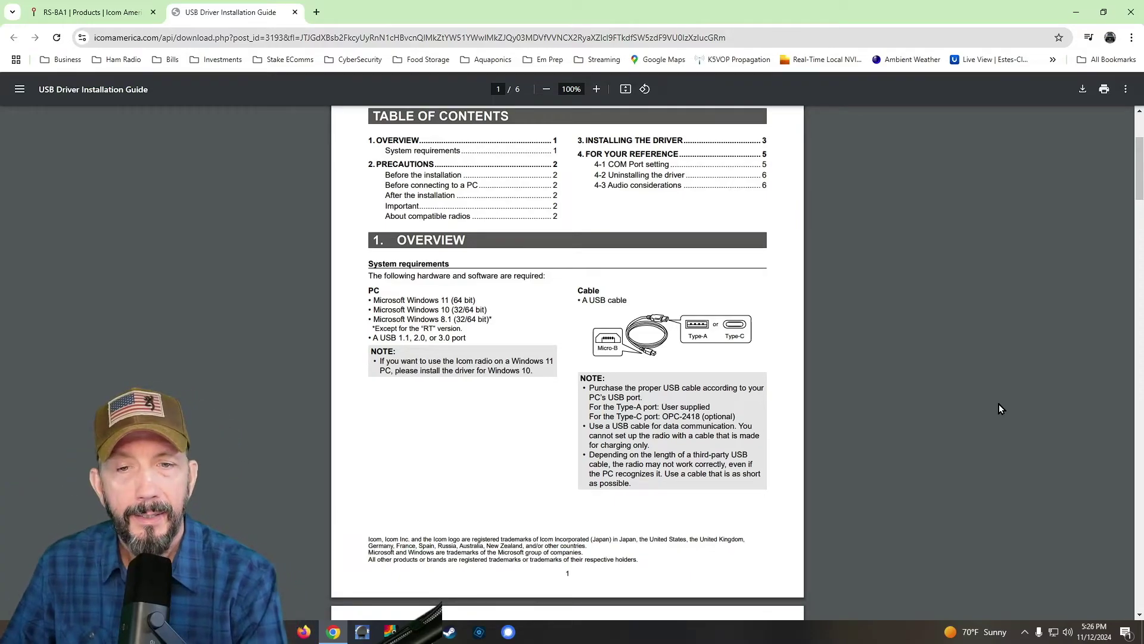
scroll(985, 392, "down", 6)
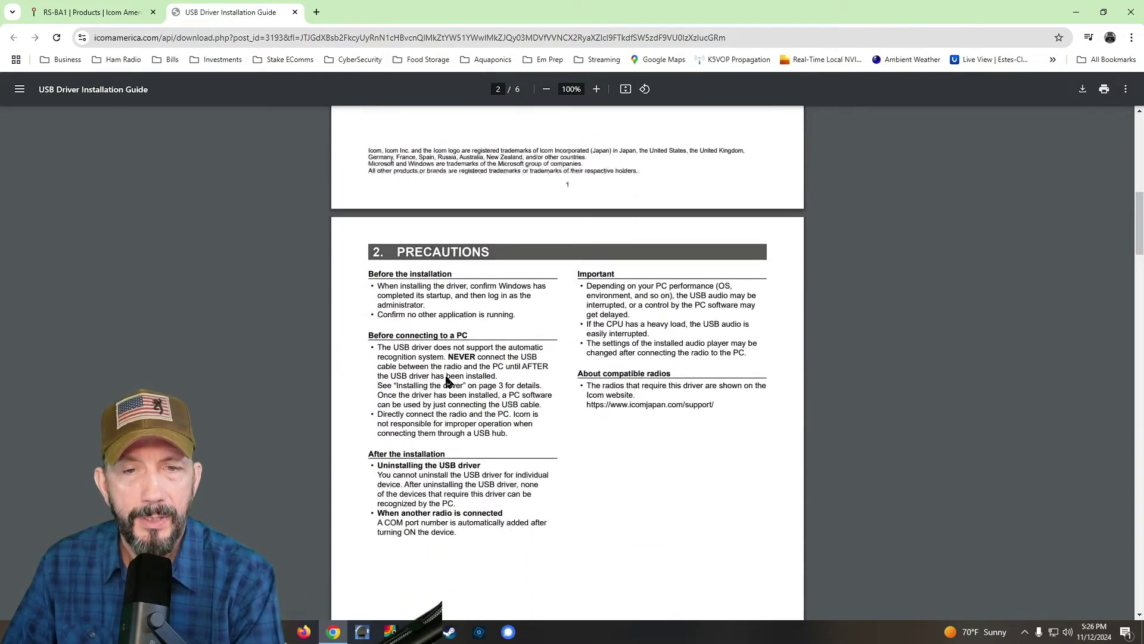
scroll(448, 381, "down", 12)
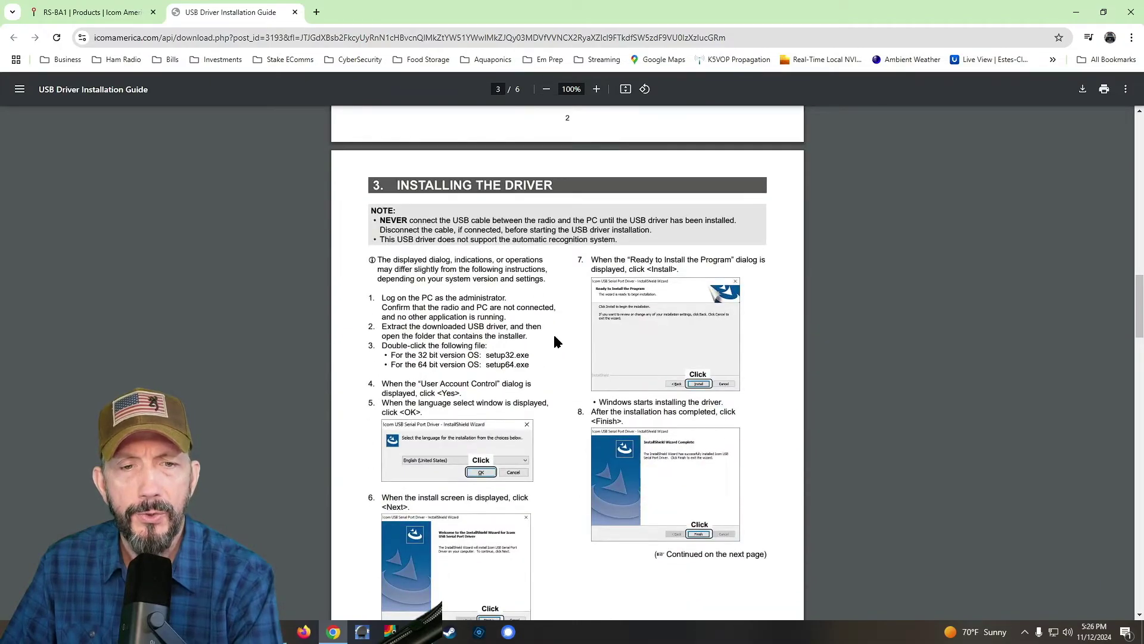
scroll(506, 313, "down", 2)
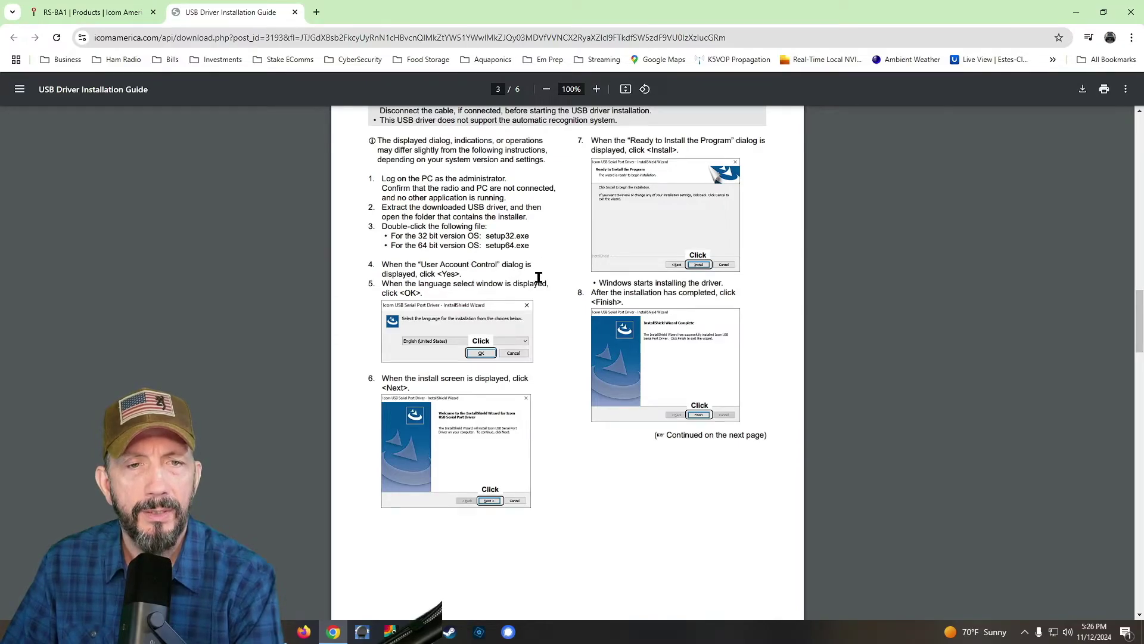
scroll(537, 274, "up", 2)
scroll(544, 320, "down", 2)
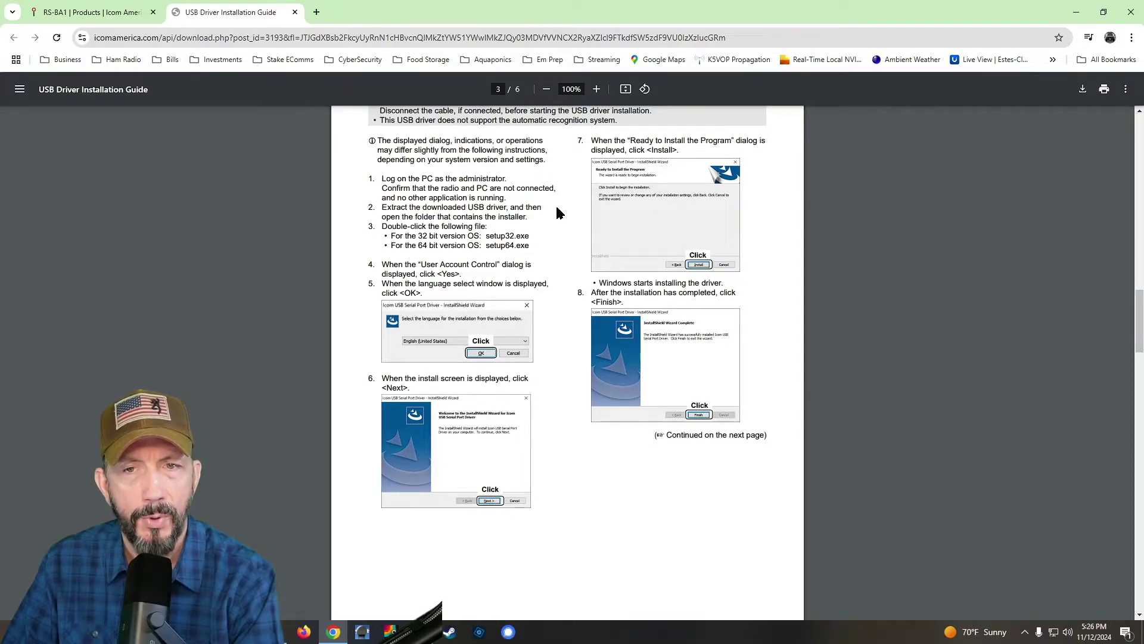
scroll(615, 322, "down", 7)
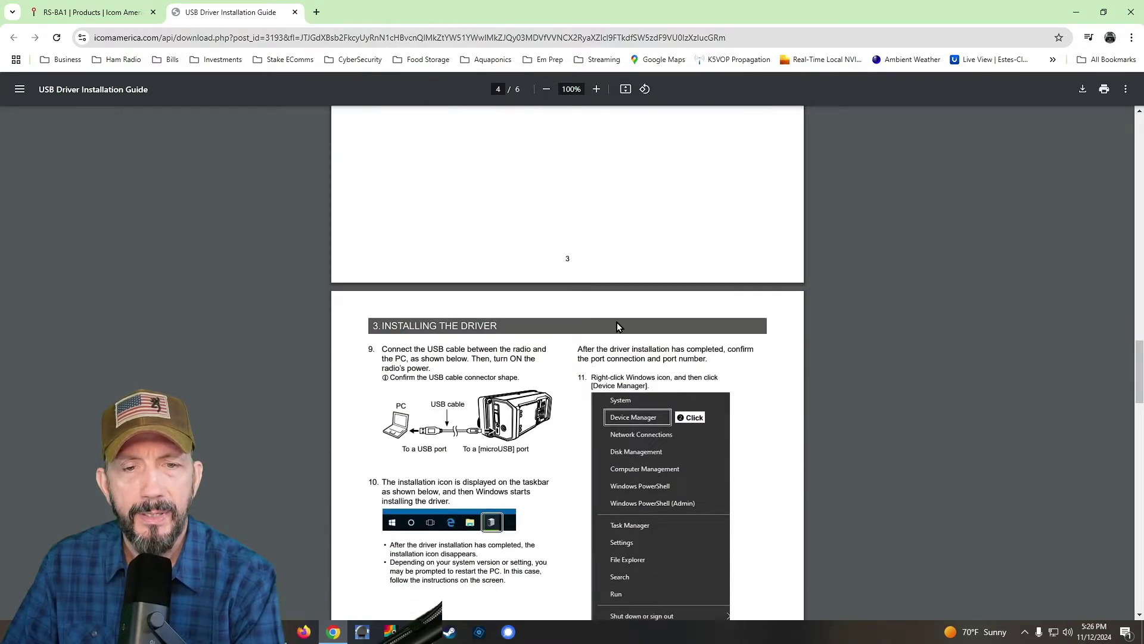
scroll(616, 322, "down", 2)
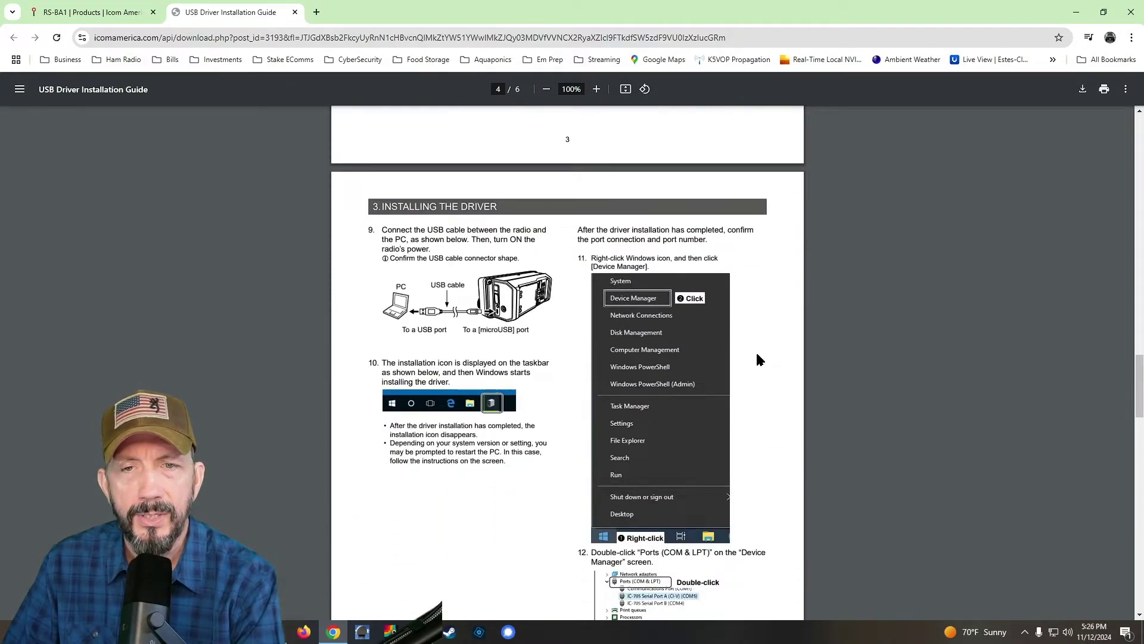
scroll(714, 382, "down", 2)
scroll(713, 381, "up", 2)
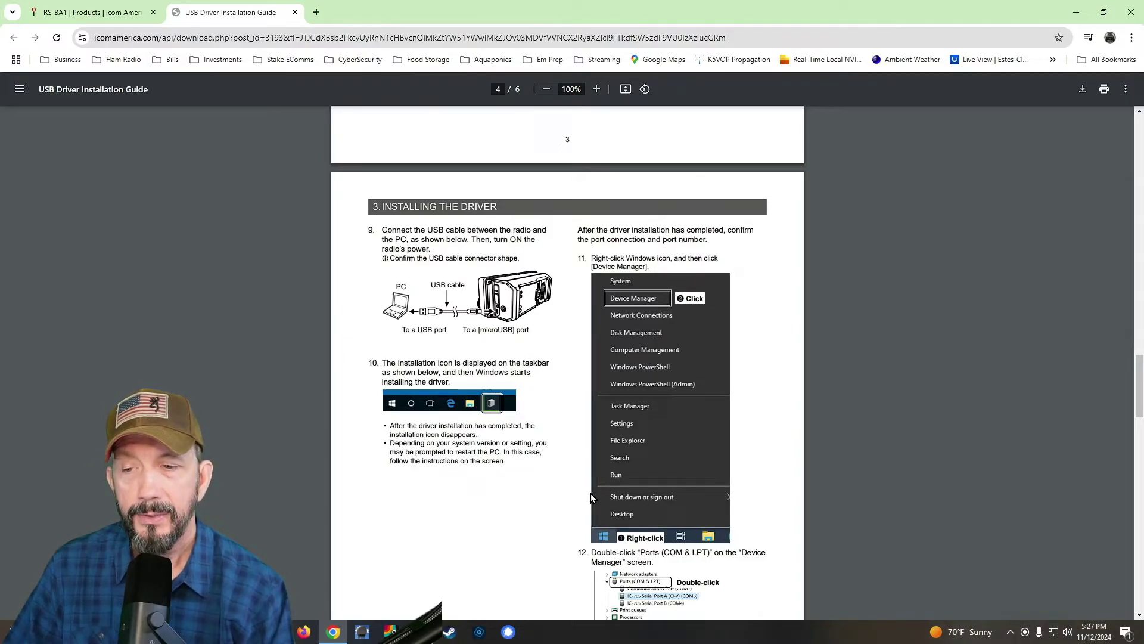
- Open Windows Device Manager and expand Ports (COM & LPT) to check the IC-705 serial ports
left_click(1011, 633)
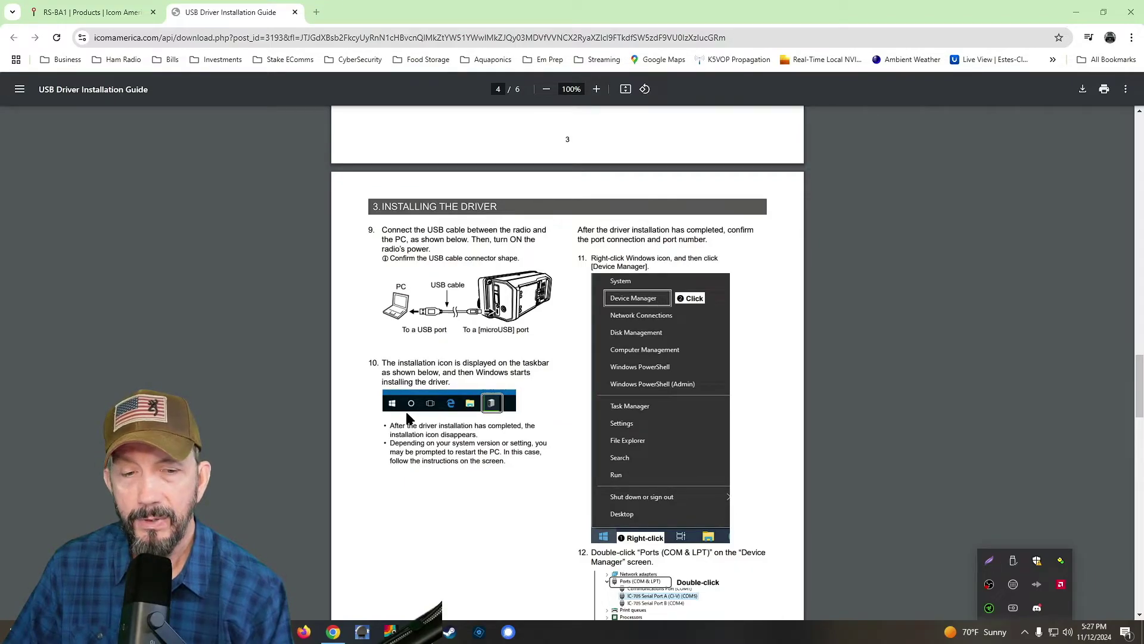
right_click(3, 630)
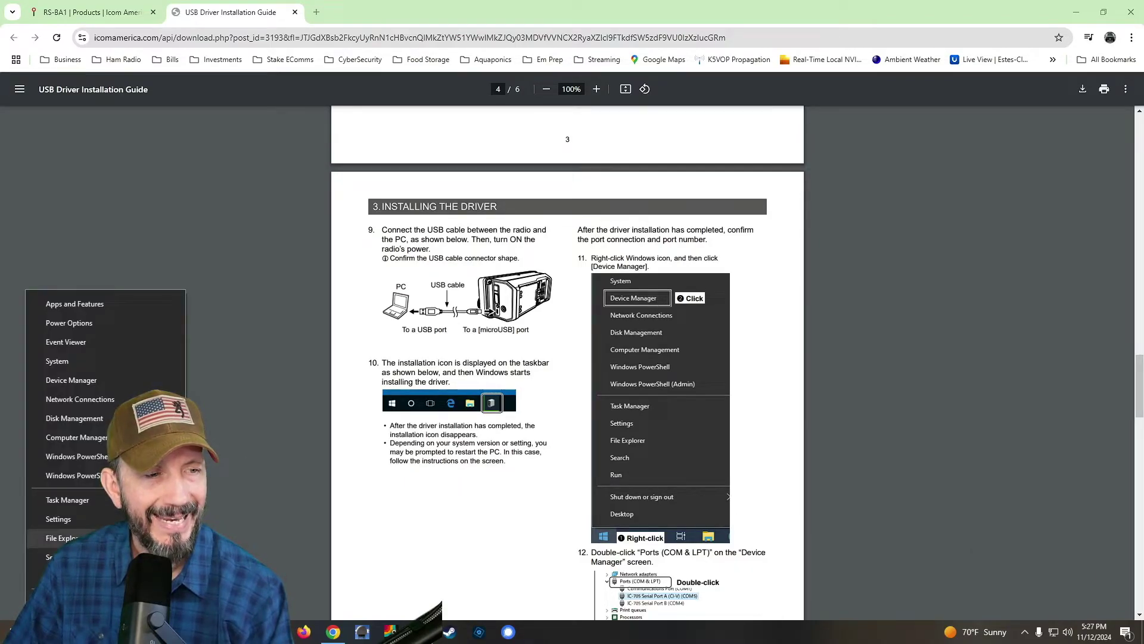
left_click(85, 381)
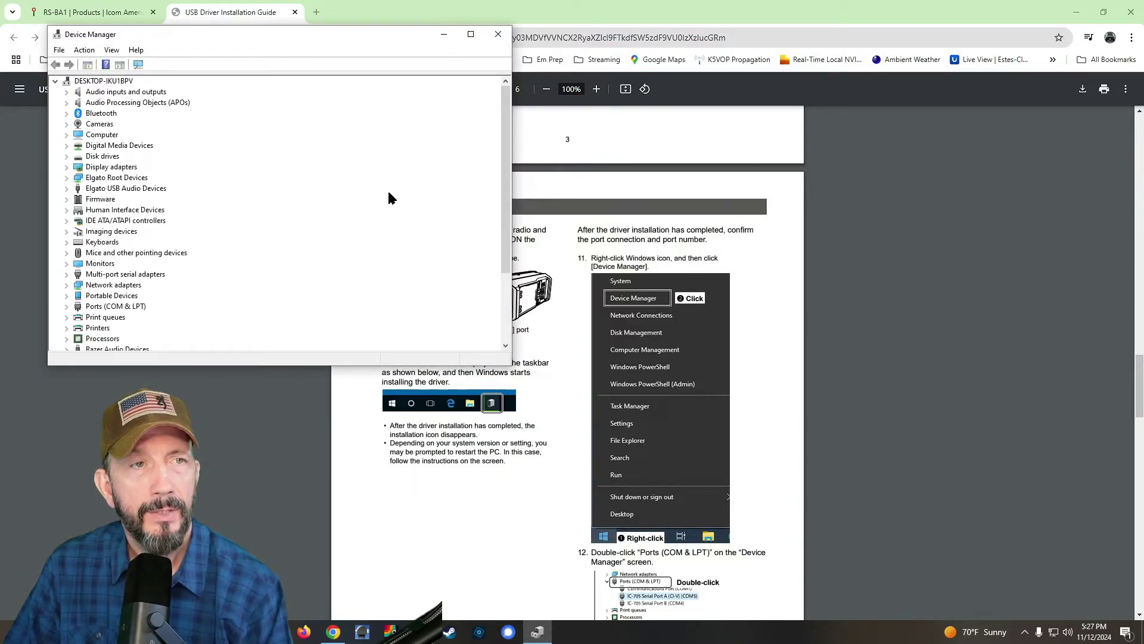
left_click(67, 307)
scroll(119, 304, "down", 2)
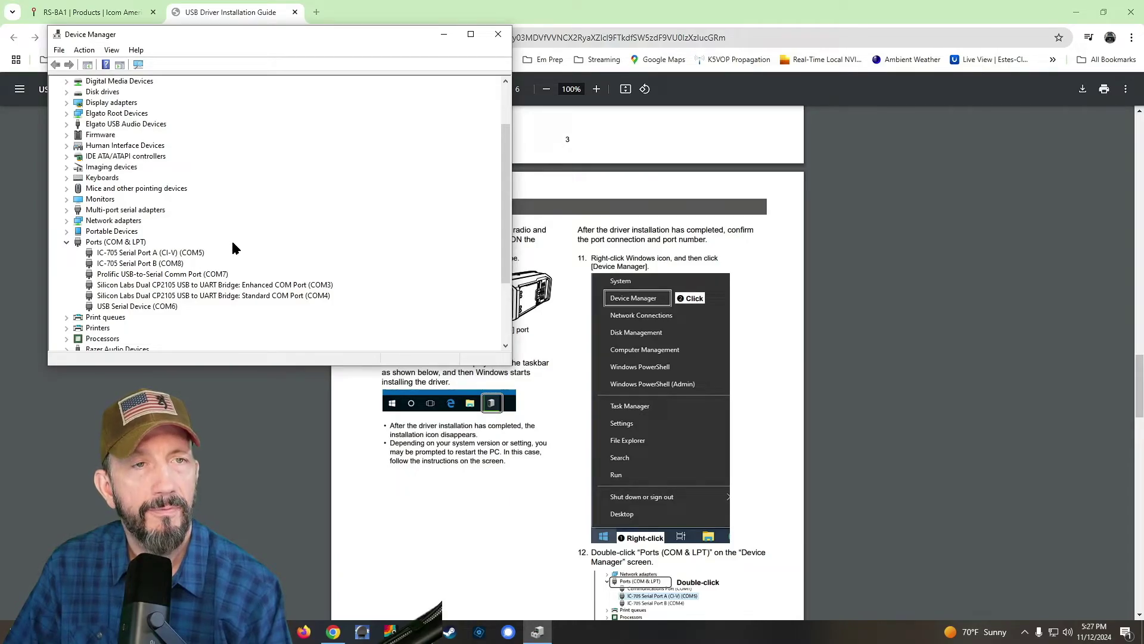
left_click_drag(333, 40, 388, 0)
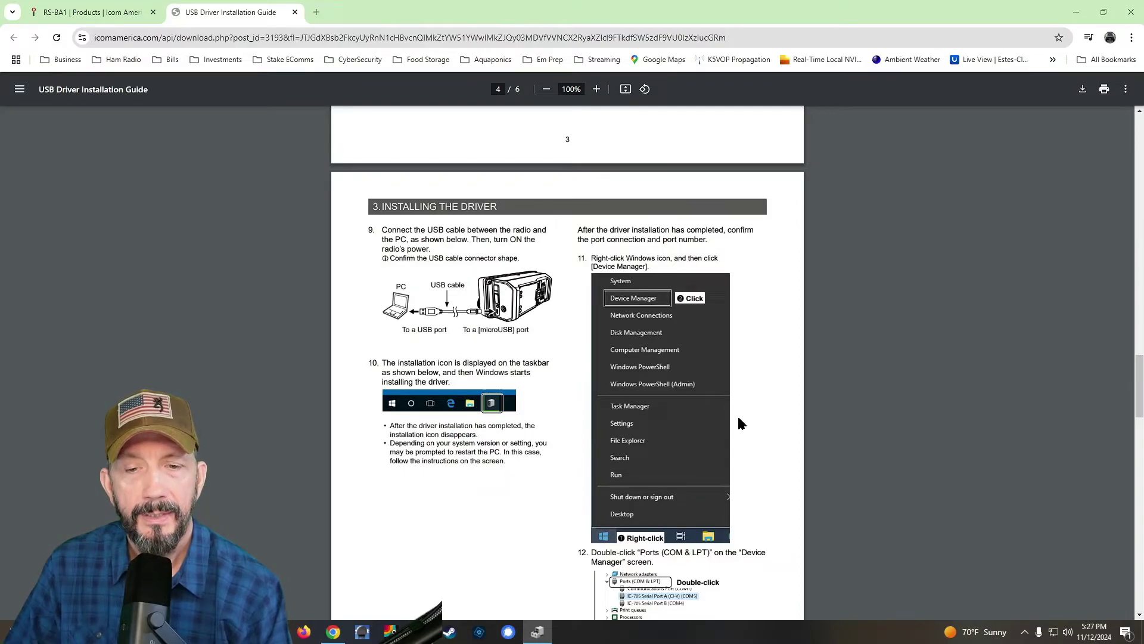
- Read the guide's notes on COM port numbers and its COM Port setting section under For Your Reference
scroll(739, 424, "down", 7)
scroll(739, 428, "down", 3)
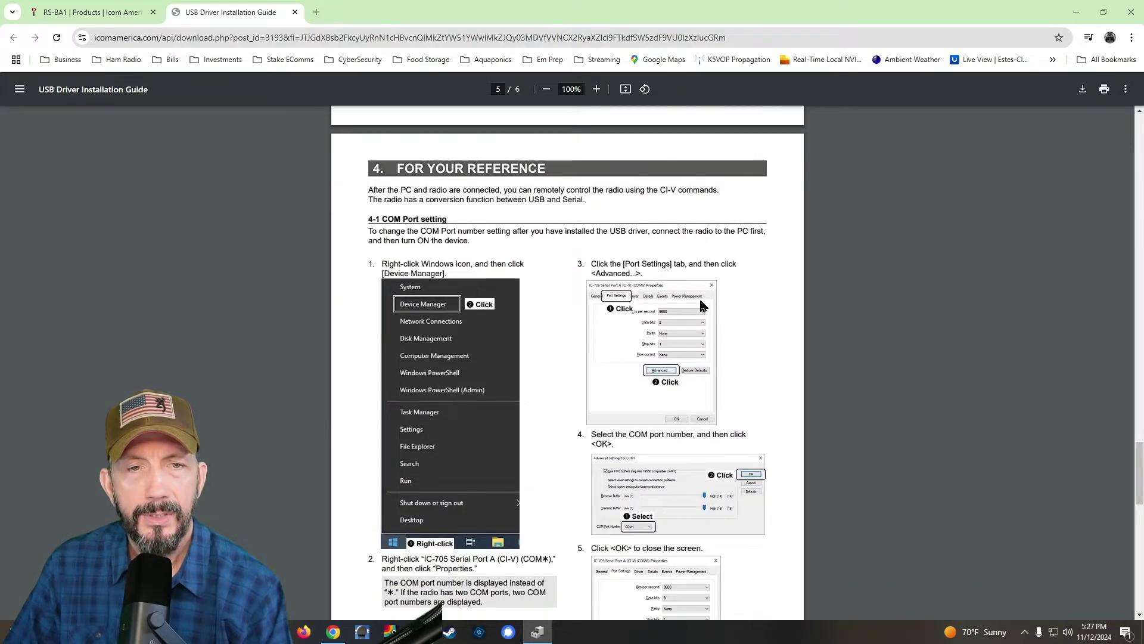
scroll(703, 306, "down", 1)
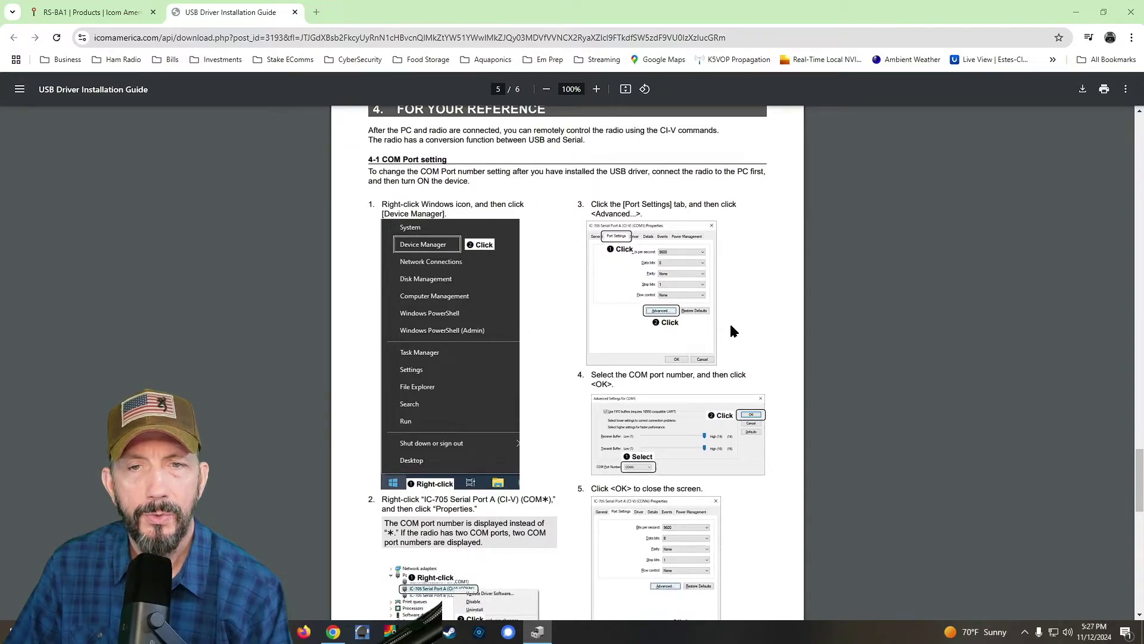
scroll(580, 292, "up", 10)
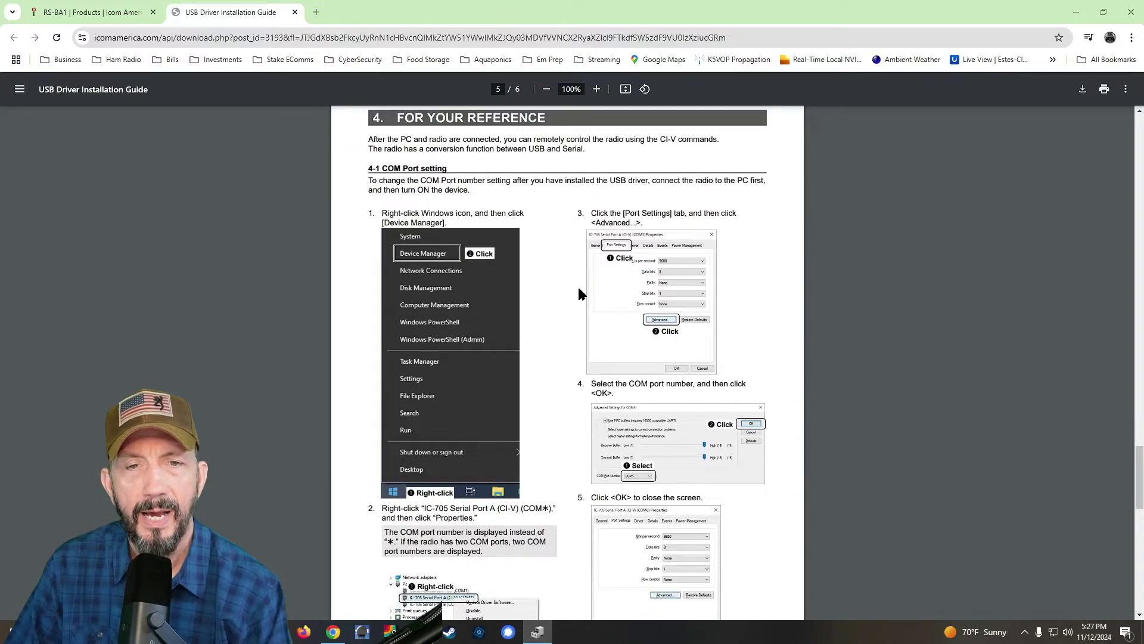
scroll(581, 296, "down", 8)
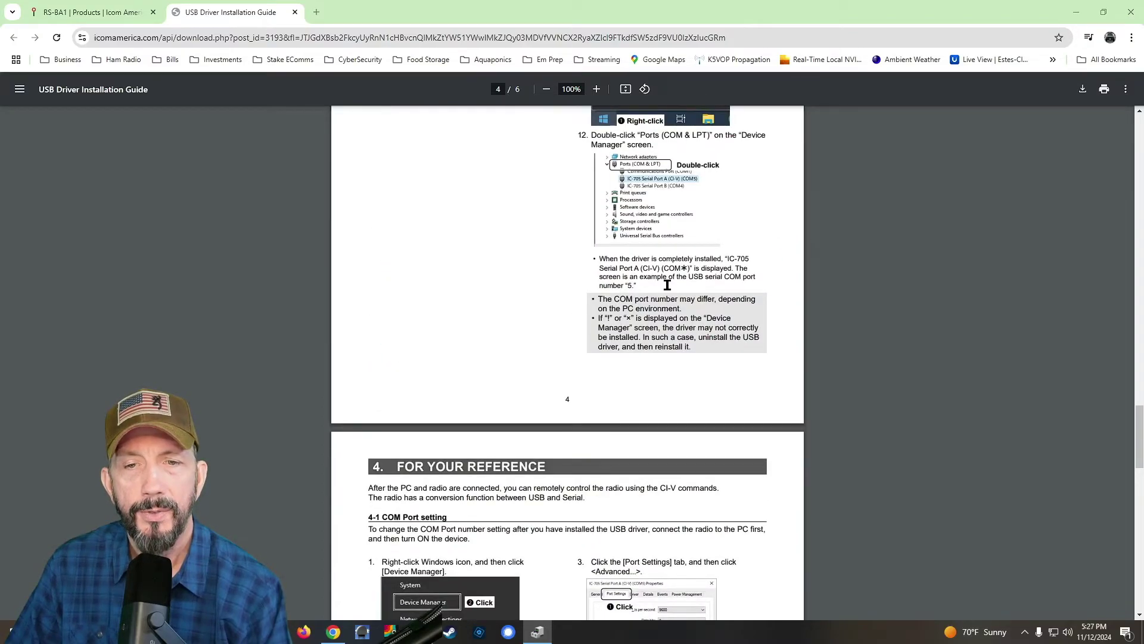
scroll(668, 285, "down", 4)
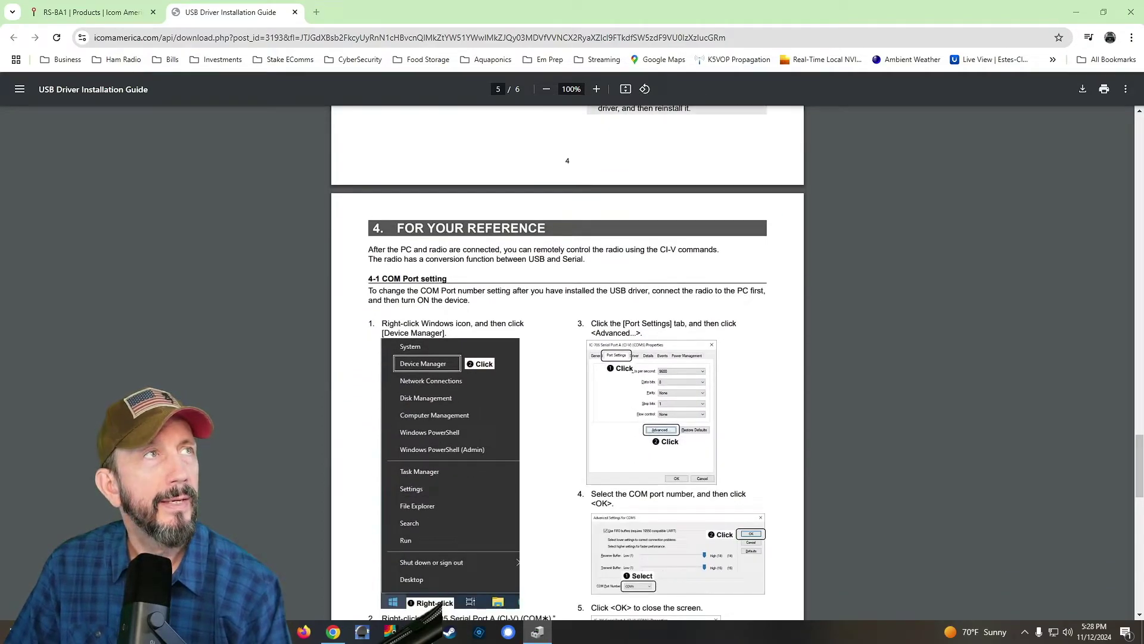
- Place Device Manager beside the guide and display the port settings in the IC-705 Serial Port A (CI-V) properties
key("alt+Tab")
left_click_drag(614, 6, 912, 196)
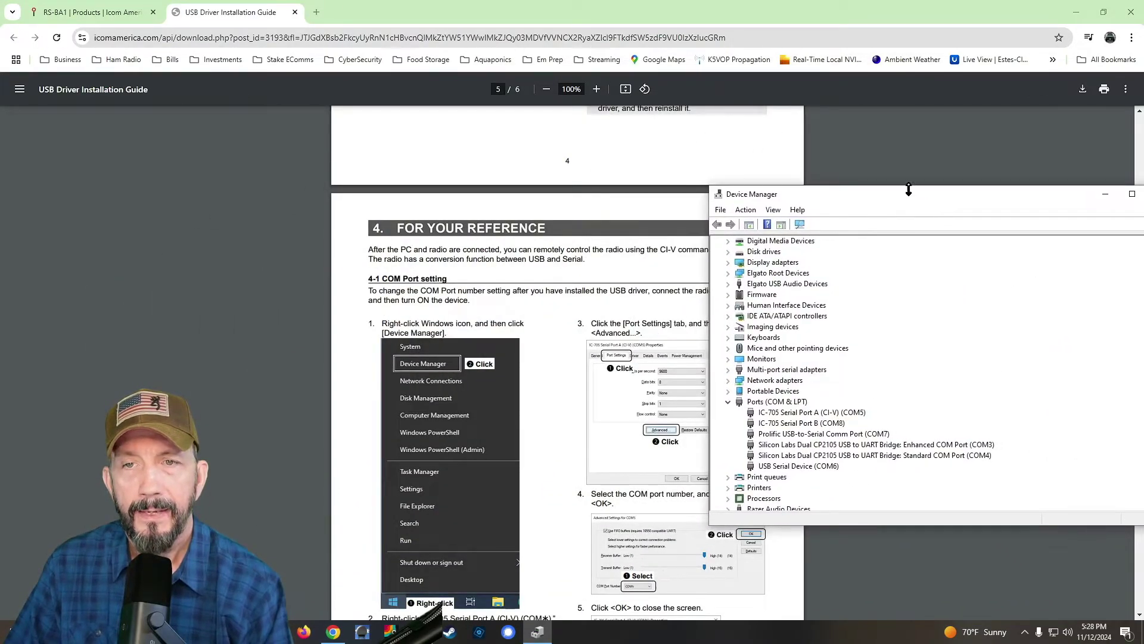
right_click(801, 414)
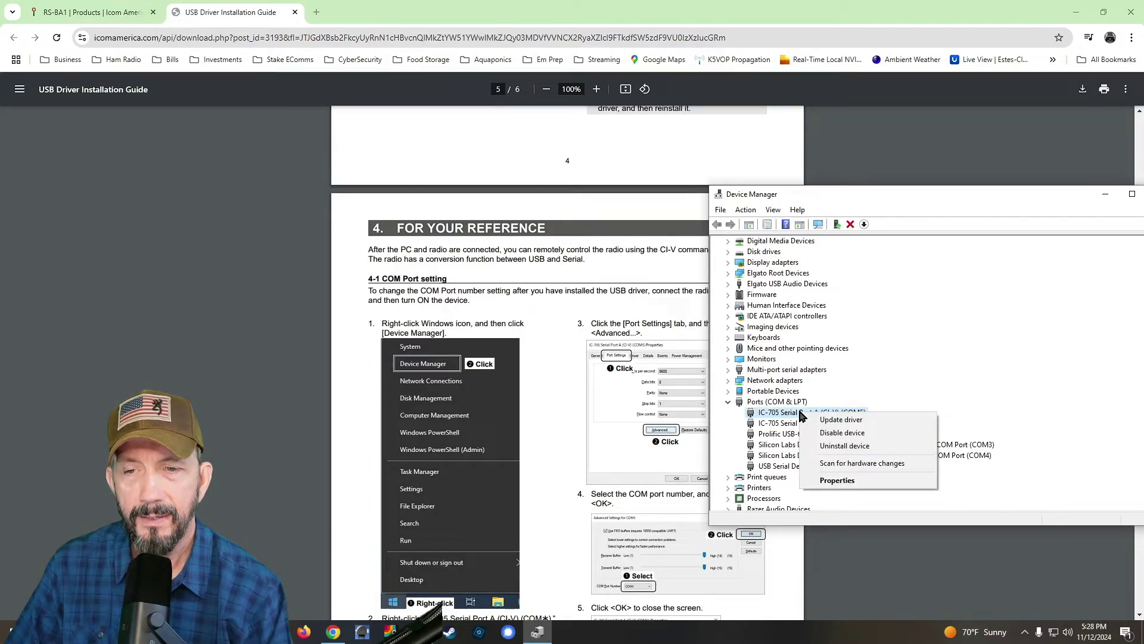
left_click(842, 481)
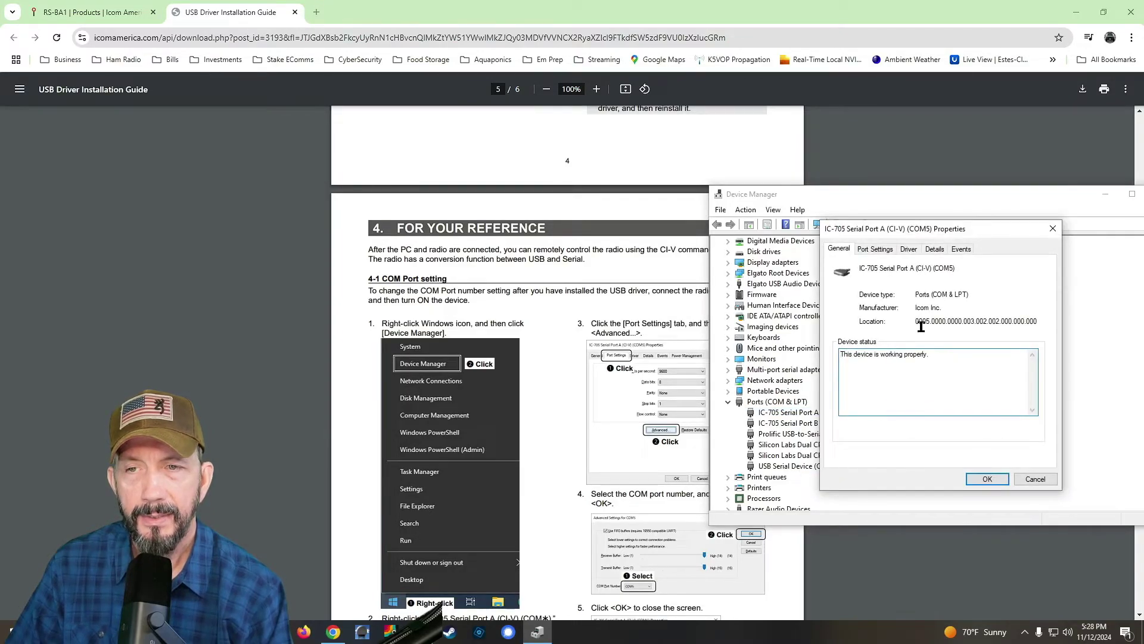
left_click(875, 250)
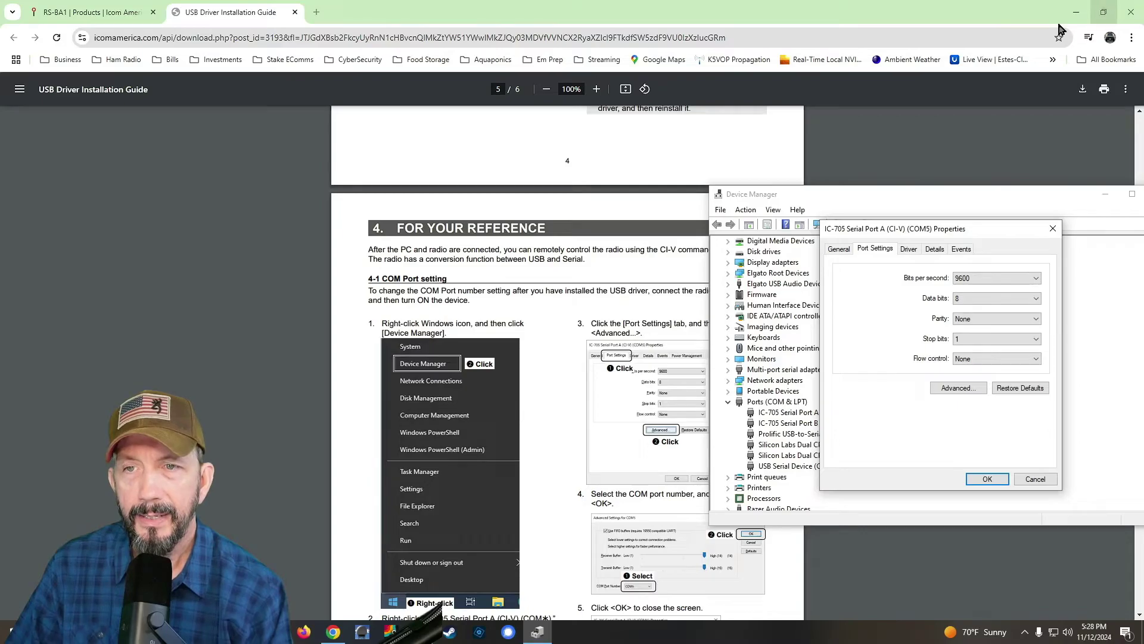
- Check the COM port number in the advanced settings of IC-705 Serial Port A (CI-V) against the guide's instructions
left_click_drag(862, 207, 925, 205)
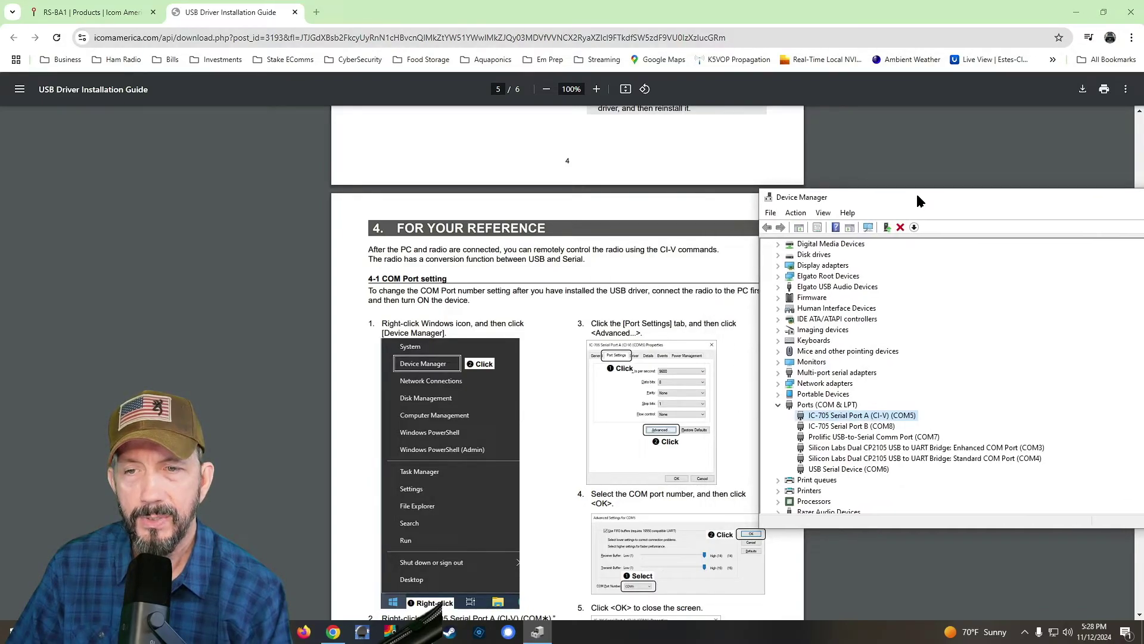
right_click(856, 419)
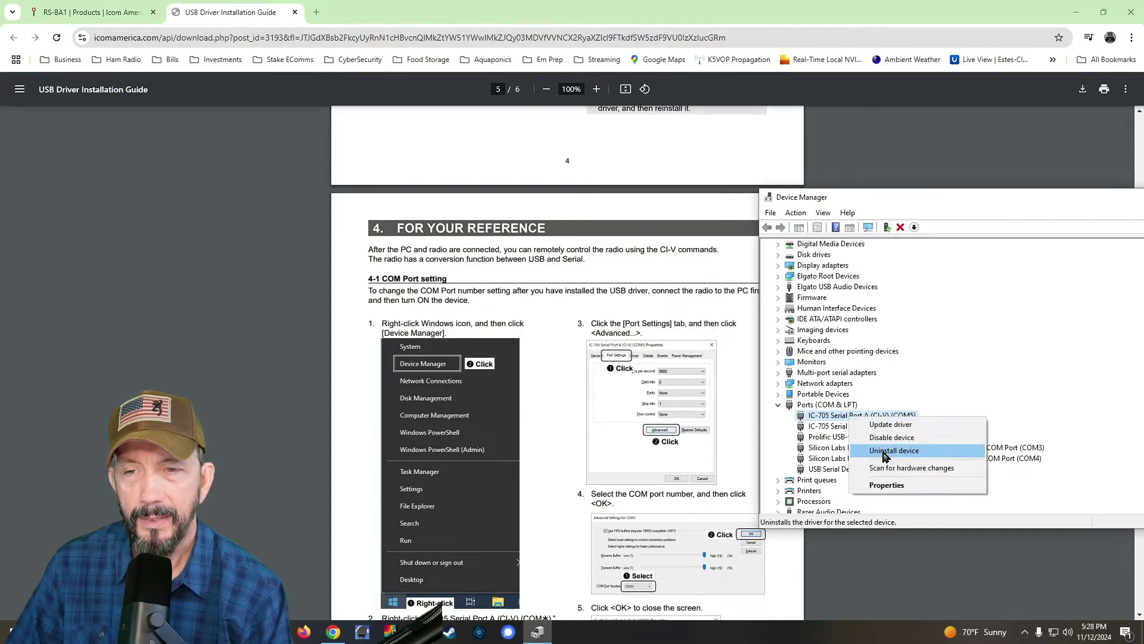
left_click(888, 486)
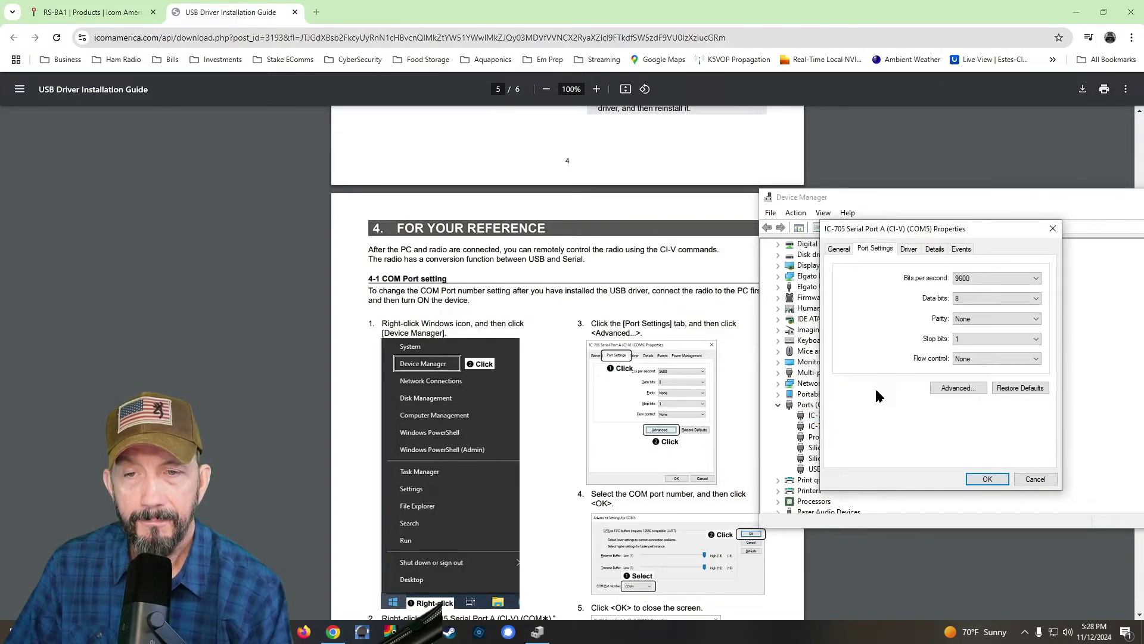
left_click(968, 390)
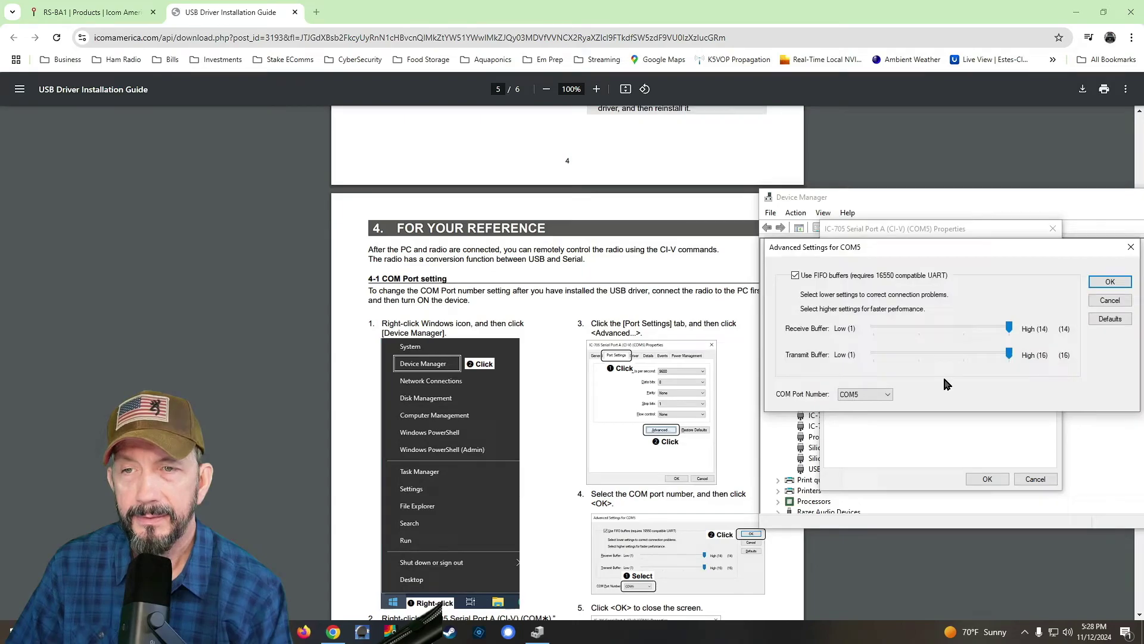
scroll(672, 433, "down", 2)
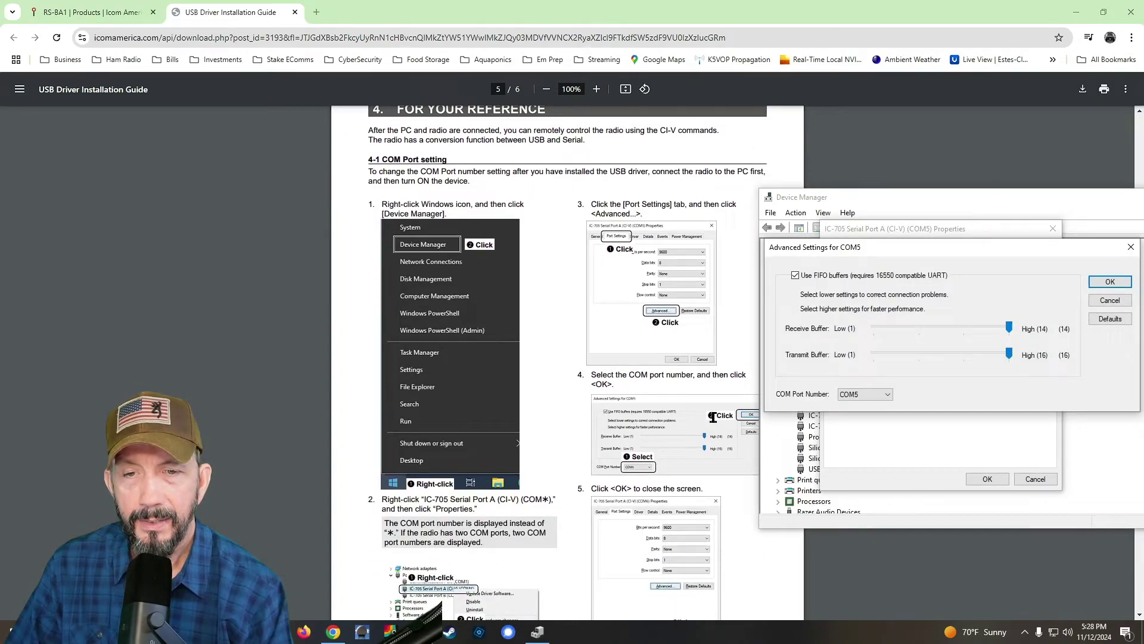
scroll(716, 418, "down", 2)
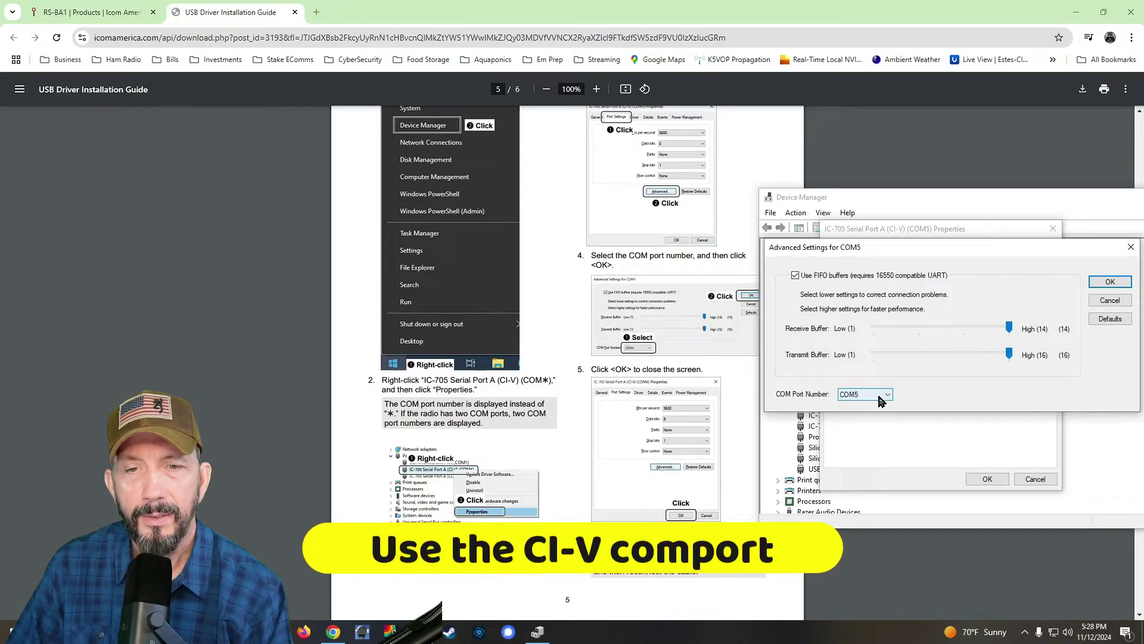
left_click(1104, 285)
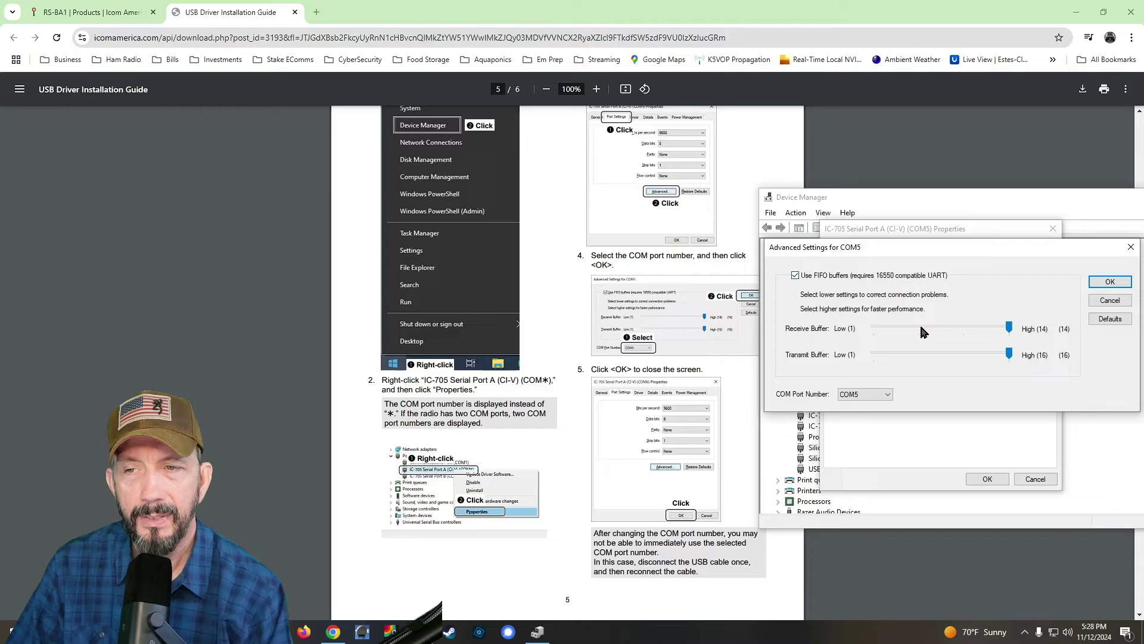
left_click(1110, 282)
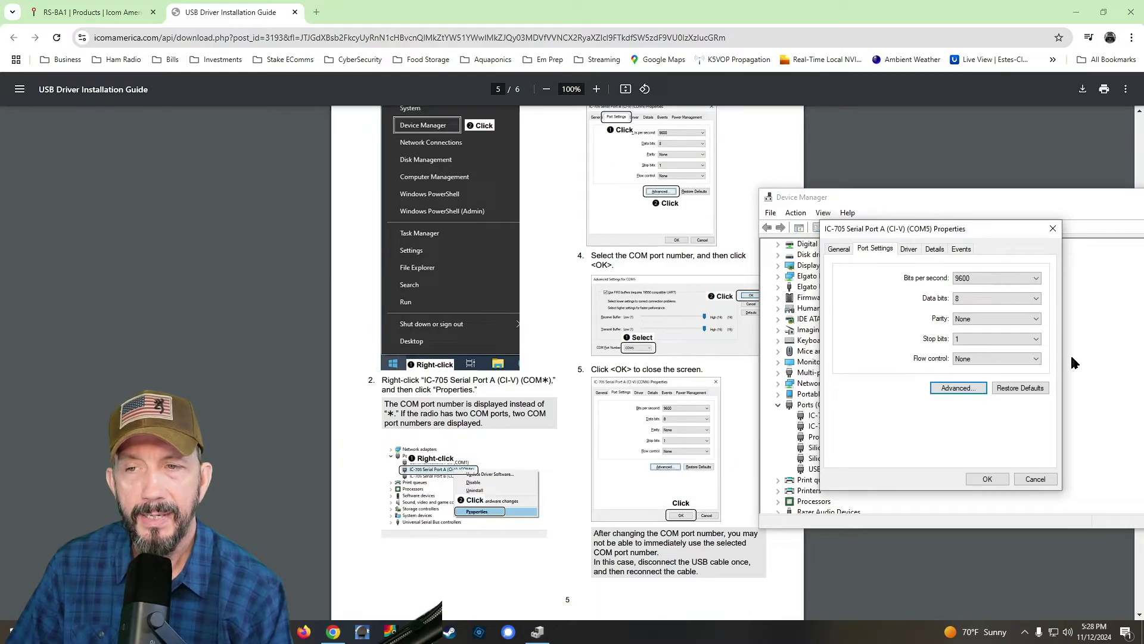
- Read the guide's sections on uninstalling the driver and audio considerations, and close the serial port properties
scroll(710, 451, "down", 4)
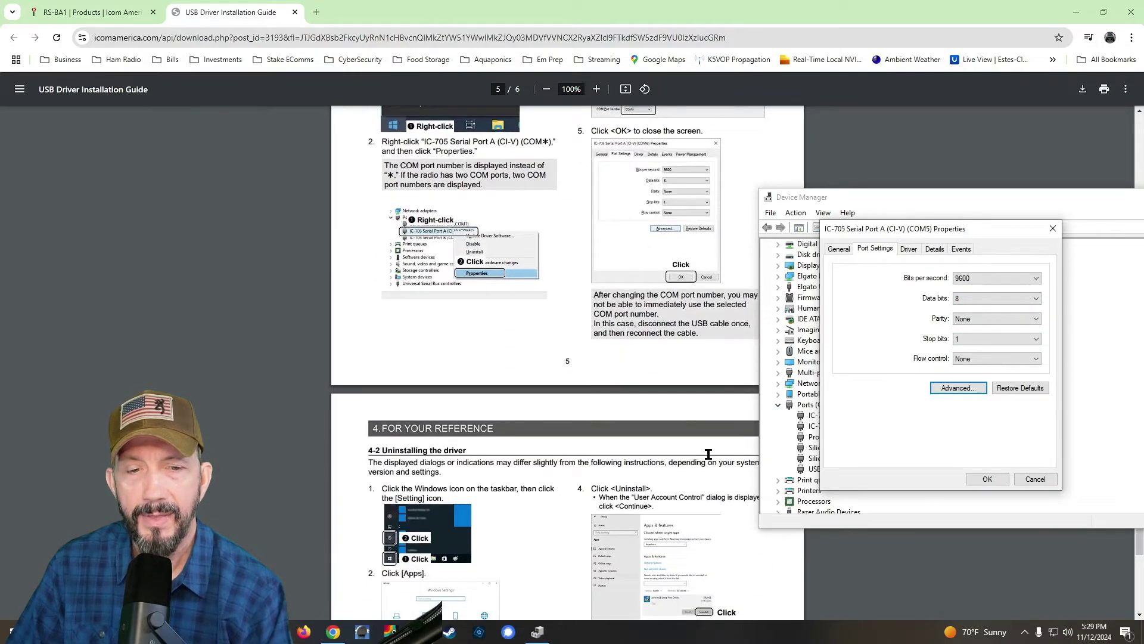
scroll(708, 454, "down", 4)
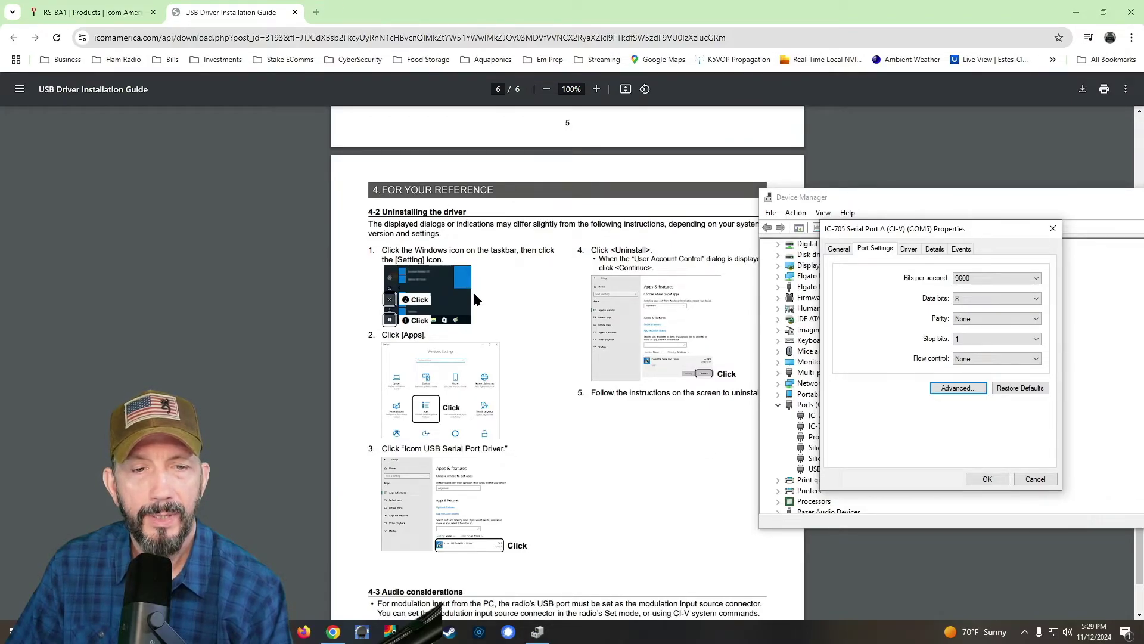
scroll(618, 471, "down", 3)
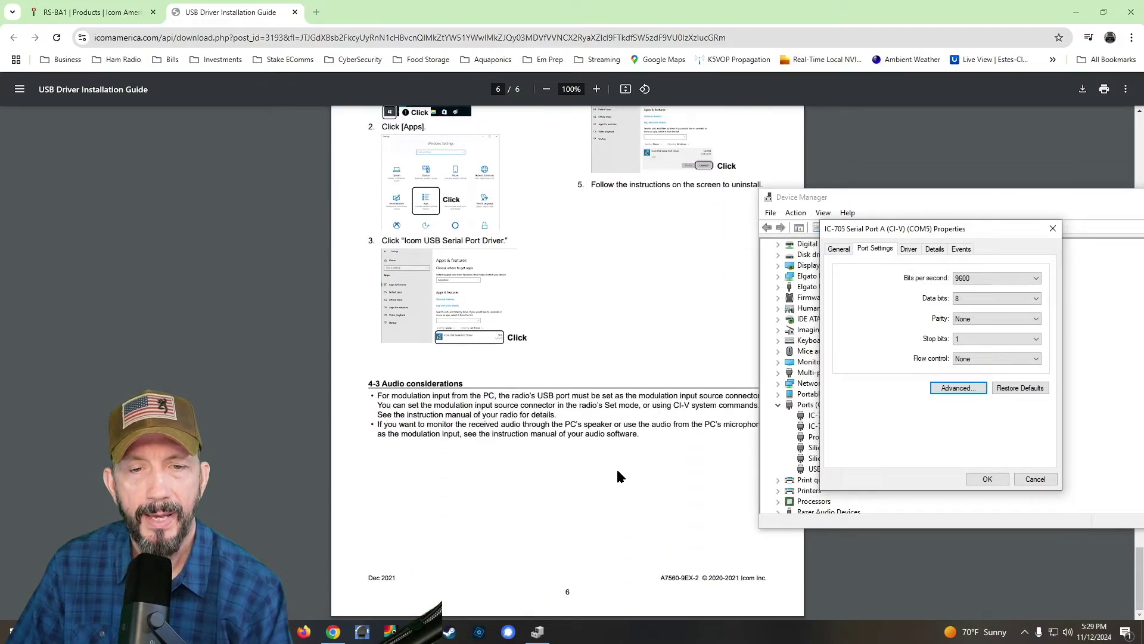
left_click(984, 479)
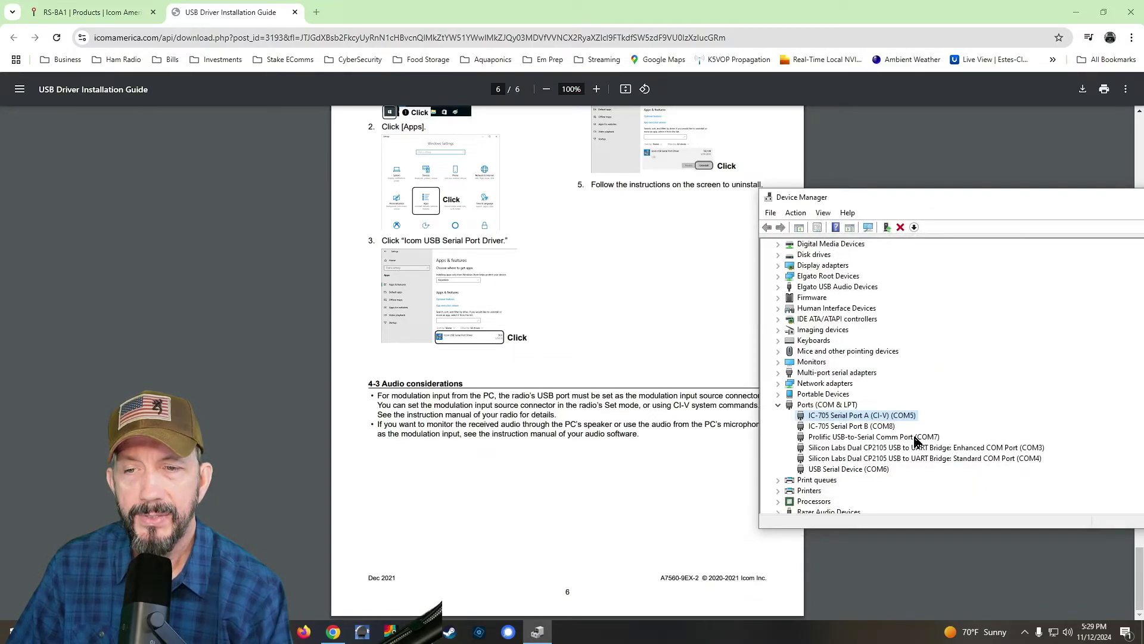
left_click_drag(1067, 201, 912, 292)
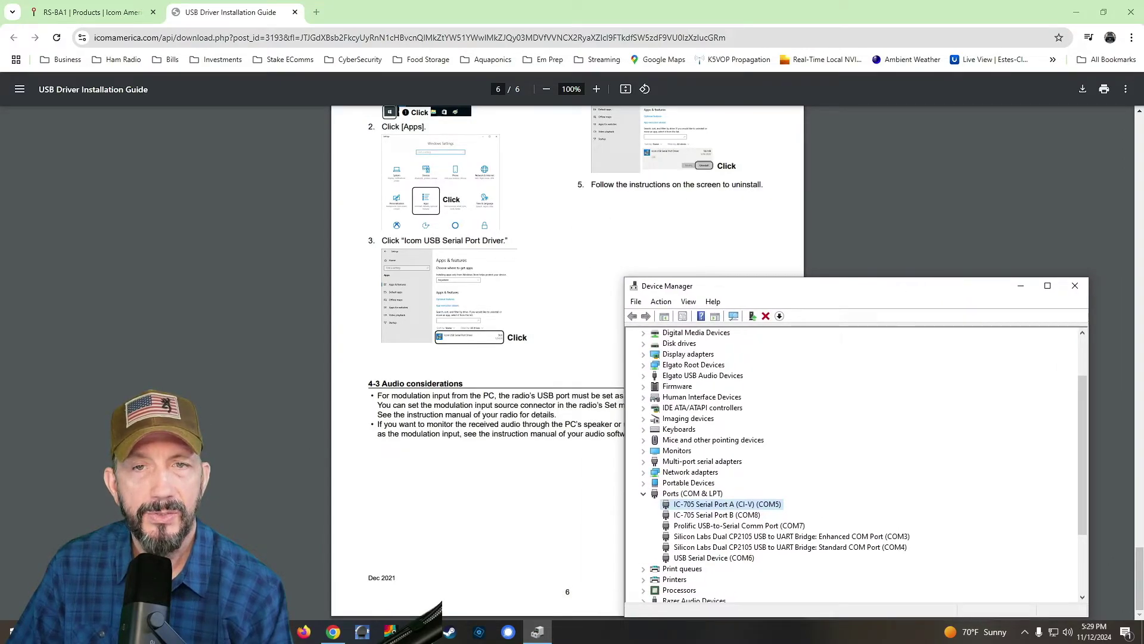
- Return to the USB Driver Installation Guide and look over its COM Port setting section again
key("alt+Tab")
scroll(202, 409, "up", 10)
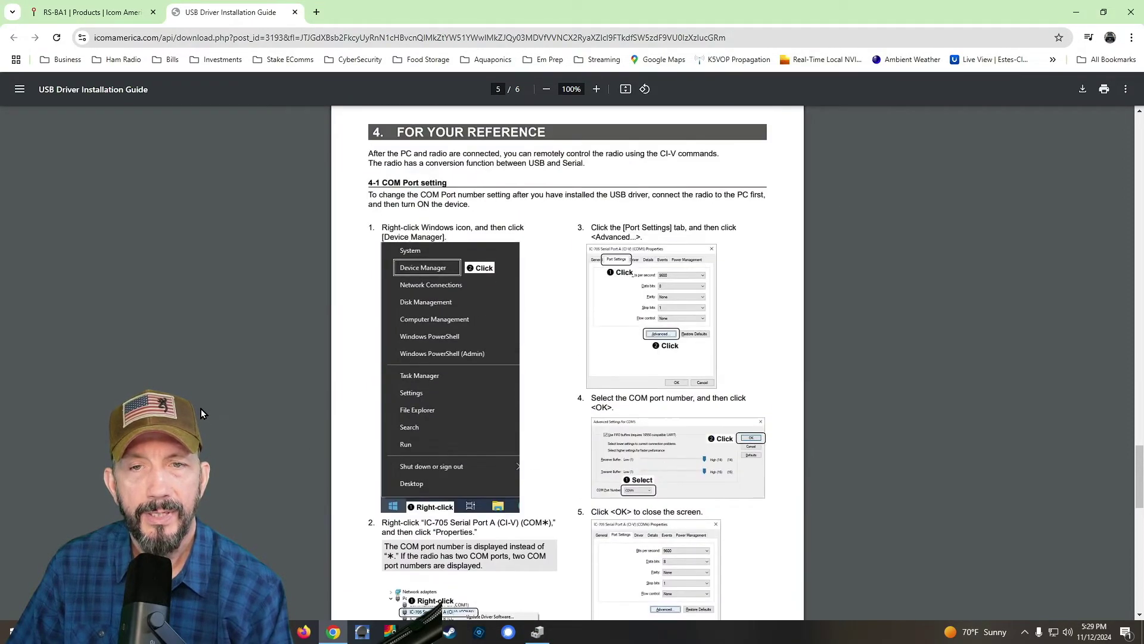
scroll(202, 409, "down", 10)
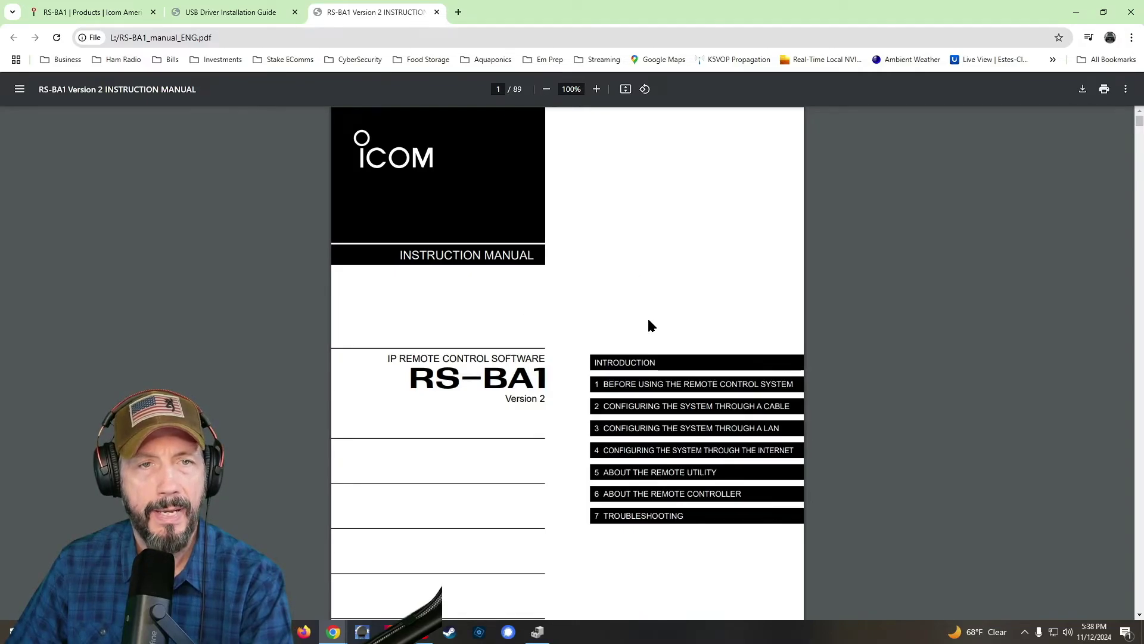
- Look over the cover and opening pages of the RS-BA1 Version 2 instruction manual
scroll(649, 327, "down", 5)
scroll(572, 181, "down", 5)
scroll(578, 245, "up", 10)
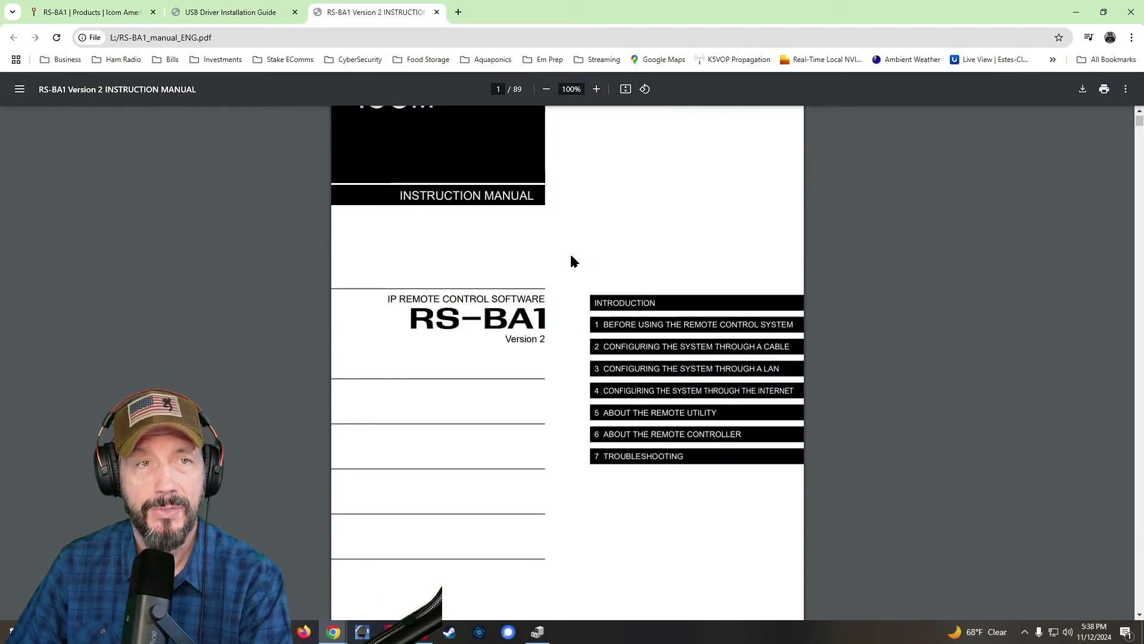
- Close the USB Driver Installation Guide and return to the overview on the RS-BA1 Version 2 product page
left_click(230, 12)
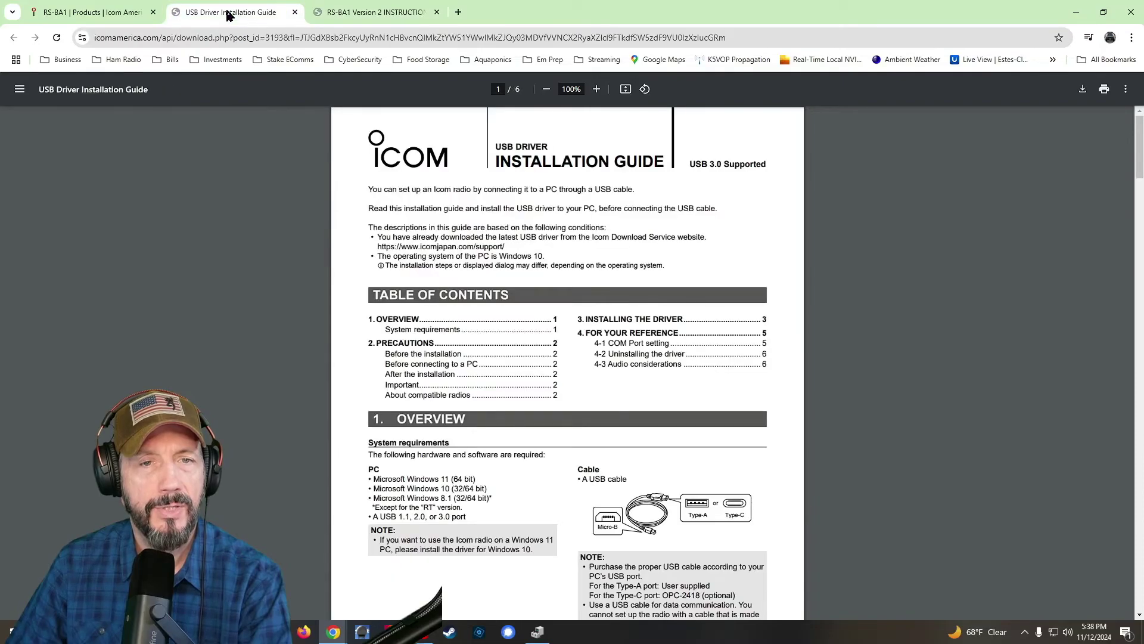
left_click(295, 12)
left_click(98, 13)
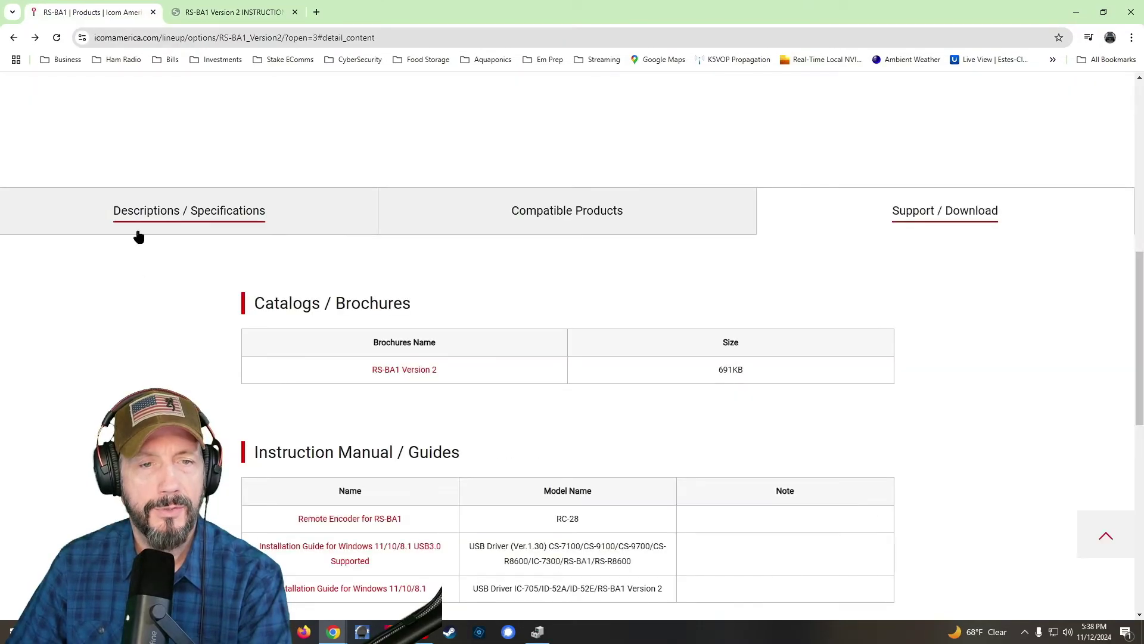
scroll(178, 317, "up", 10)
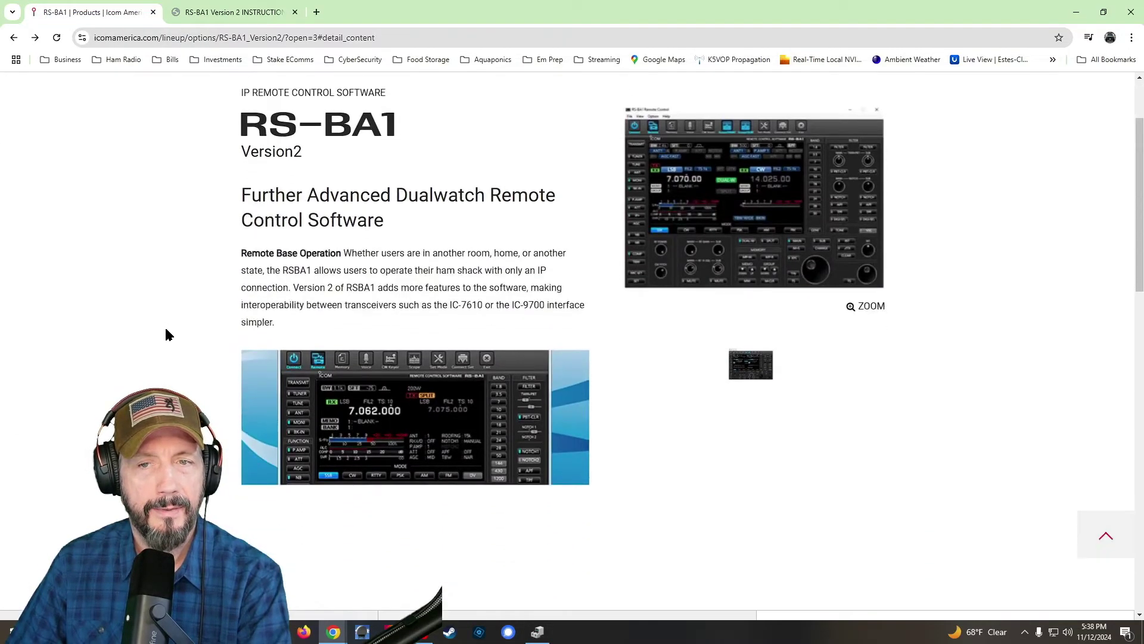
scroll(165, 333, "up", 1)
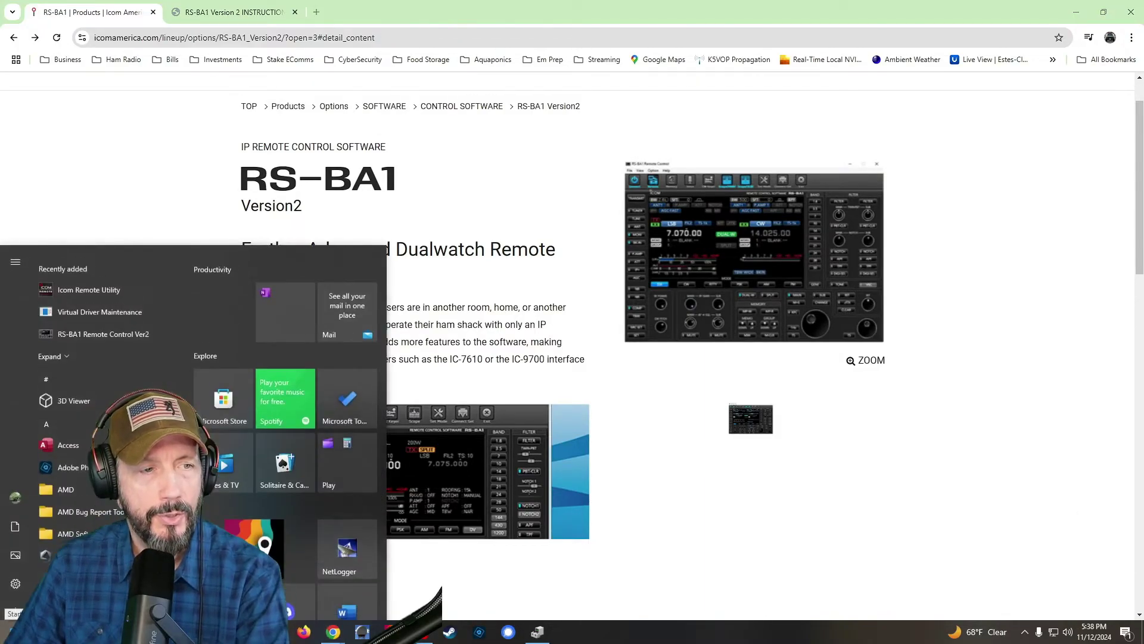
- Start Icom Remote Utility and register the USB-connected IC-705 on COM 5 as a local PC setup, keeping the suggested radio name
key("super")
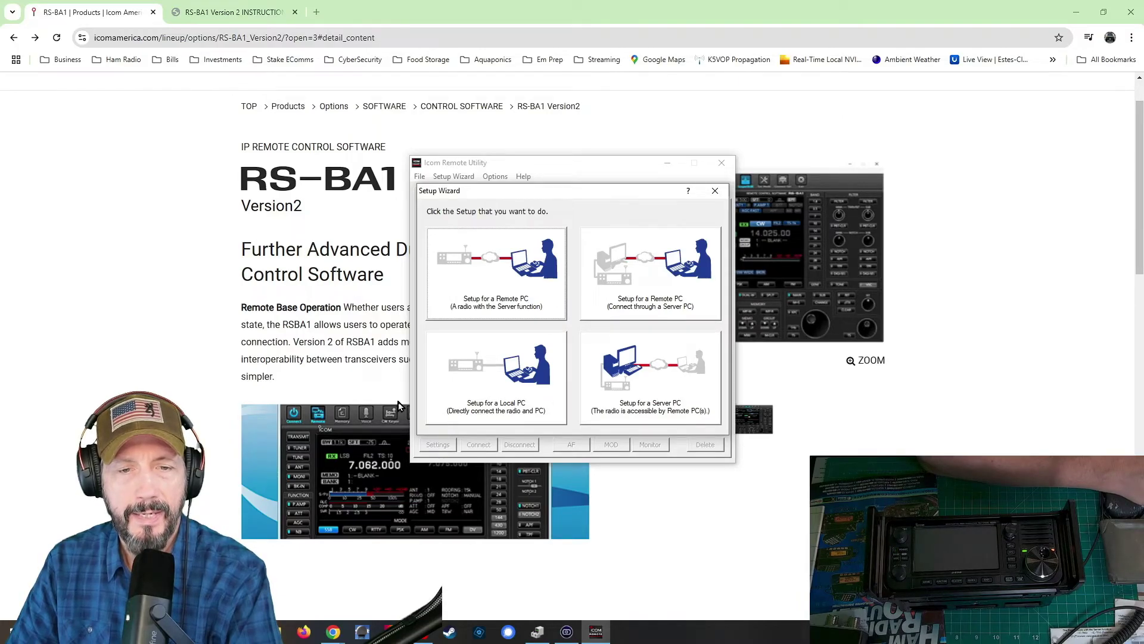
left_click(506, 362)
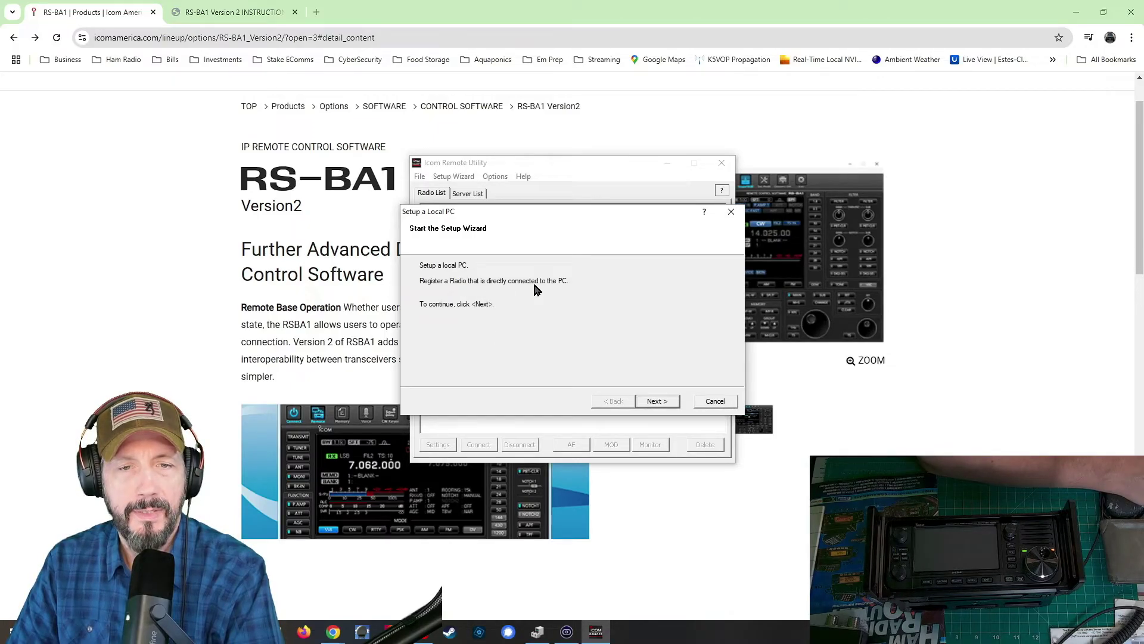
left_click(656, 403)
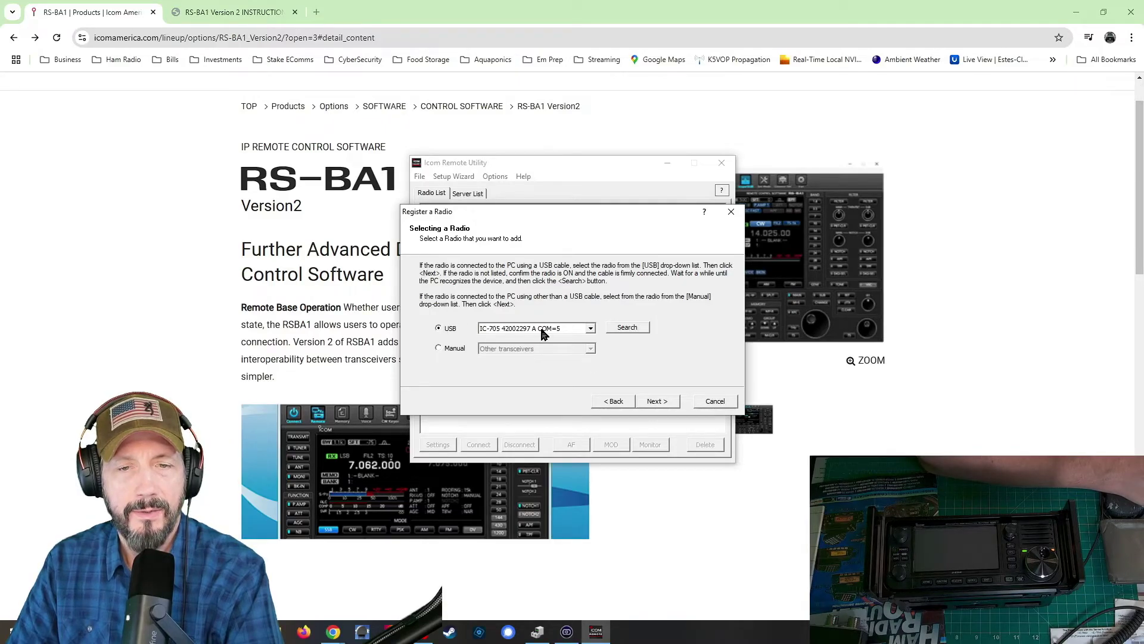
left_click(657, 402)
left_click(657, 401)
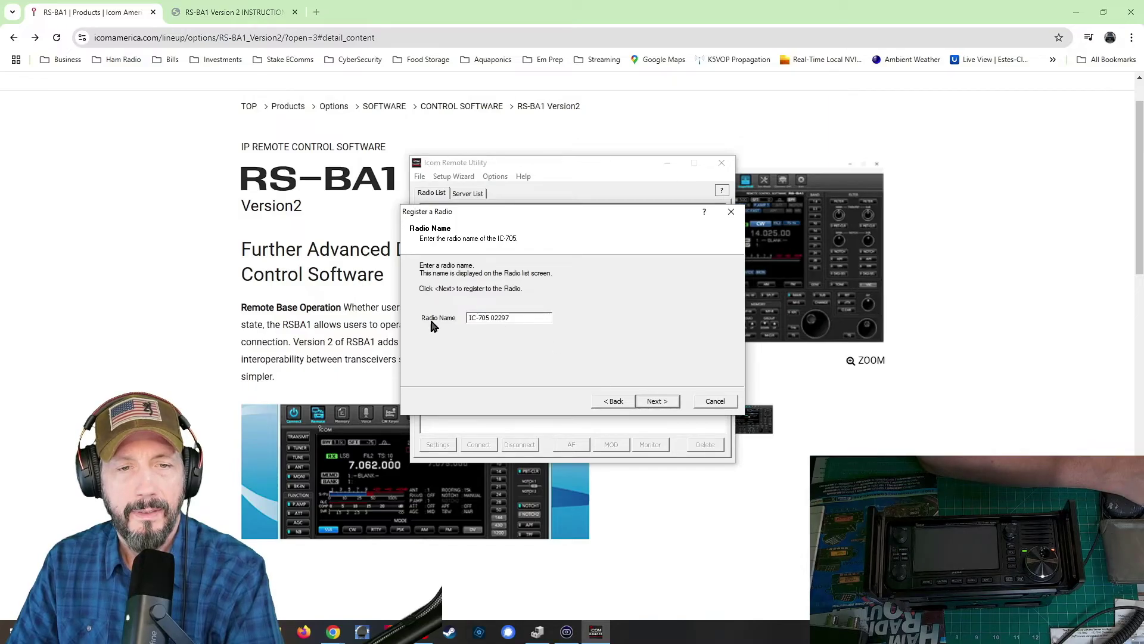
left_click(655, 404)
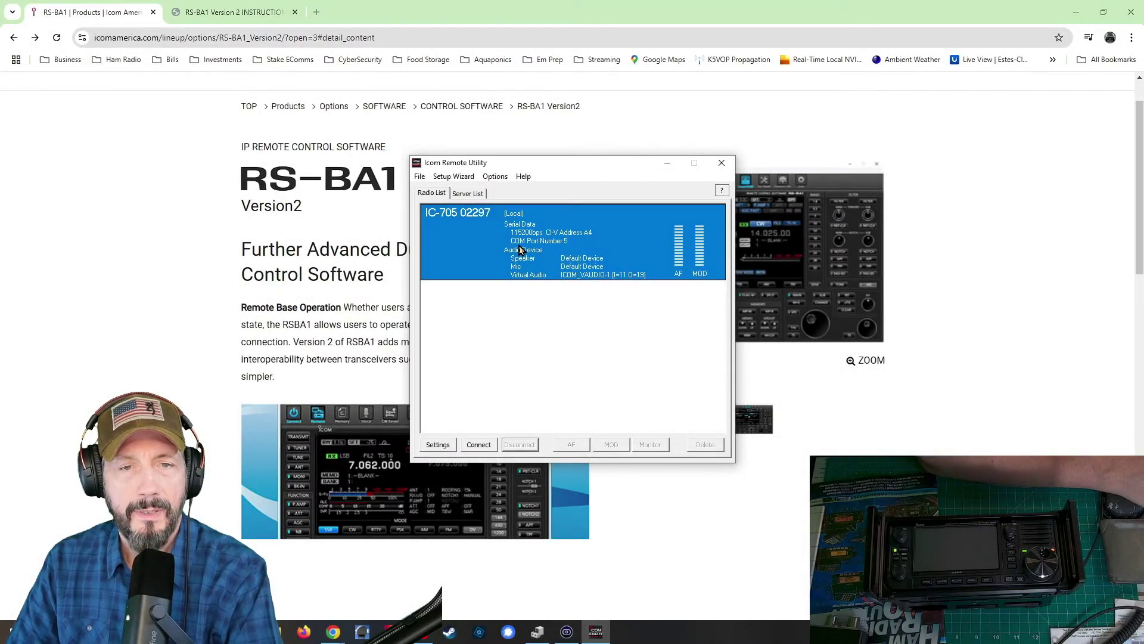
- Accept the IC-705's default audio devices and 48kHz sample rates, and connect the radio in Icom Remote Utility
left_click(437, 444)
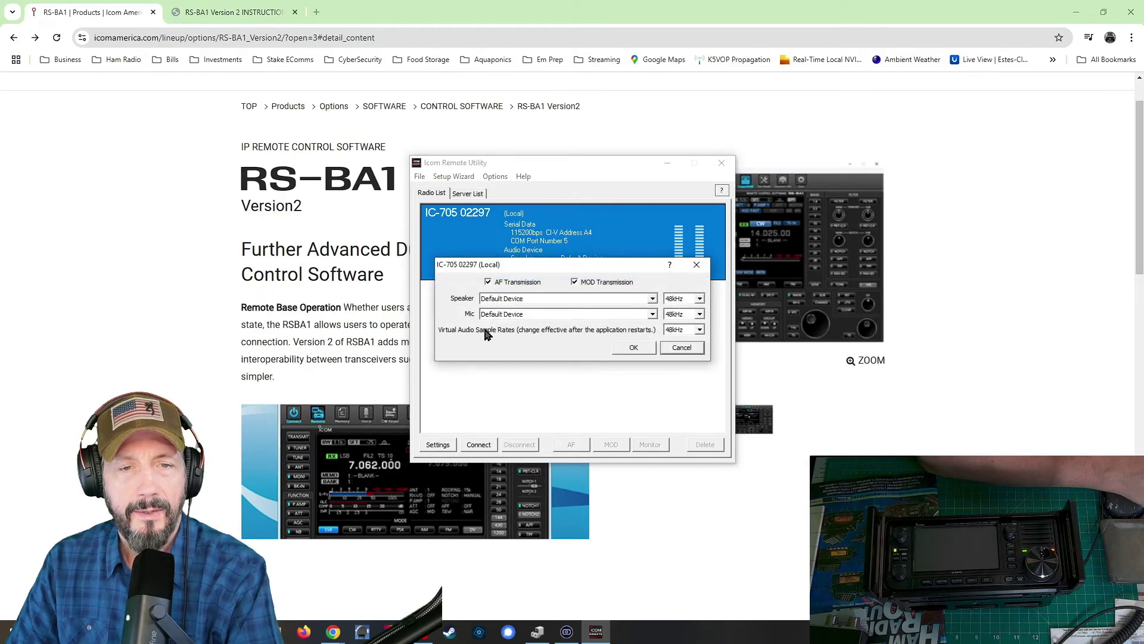
left_click(634, 350)
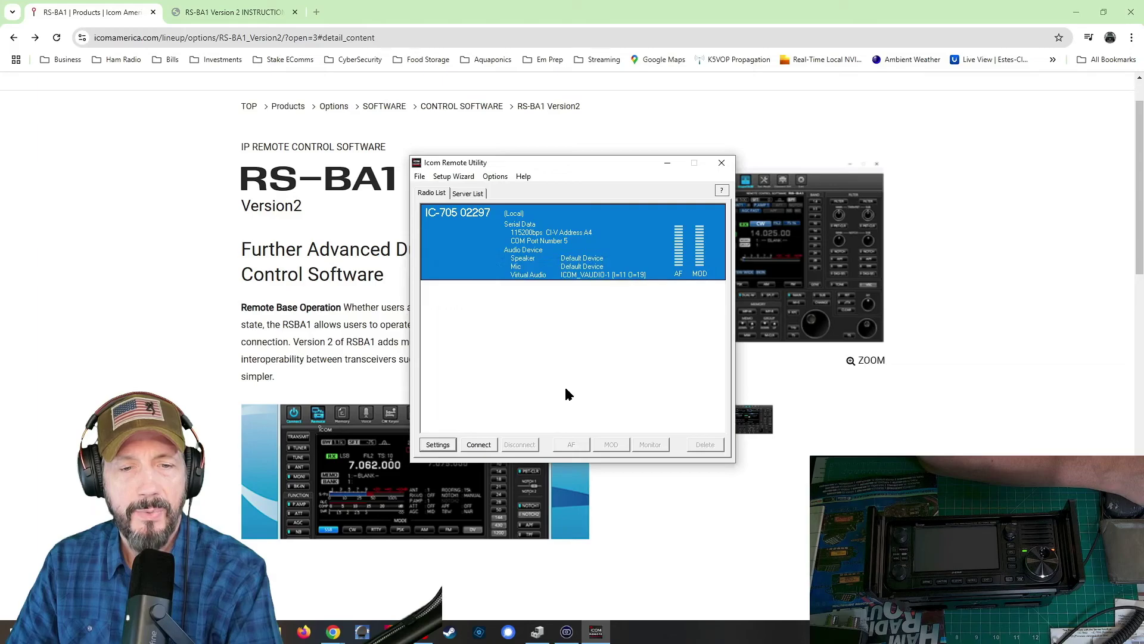
left_click(470, 448)
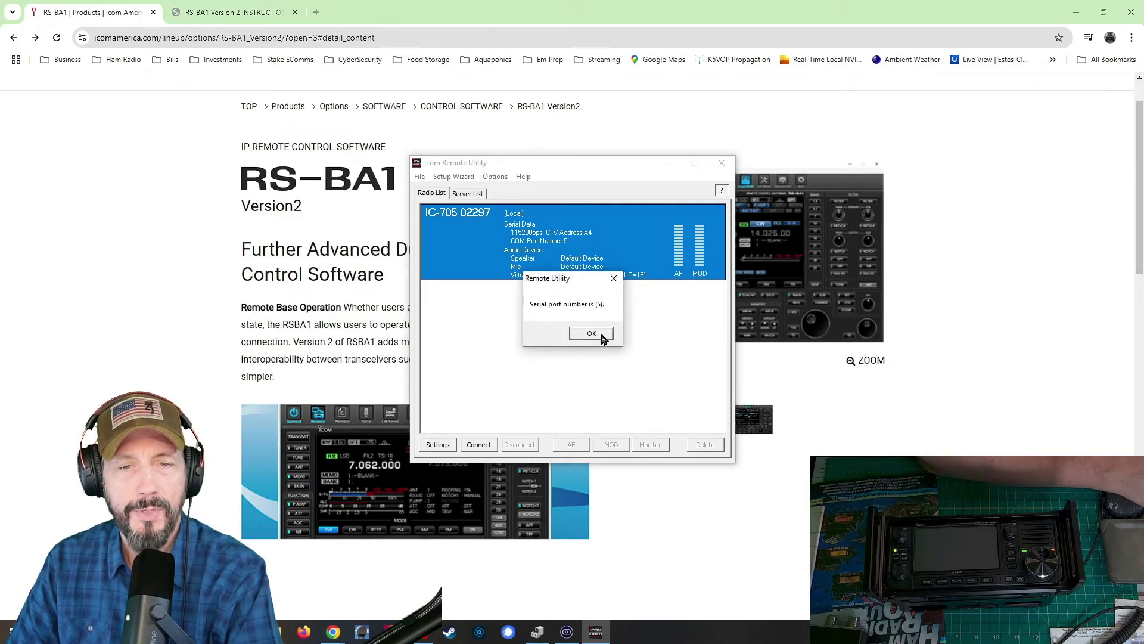
left_click(601, 335)
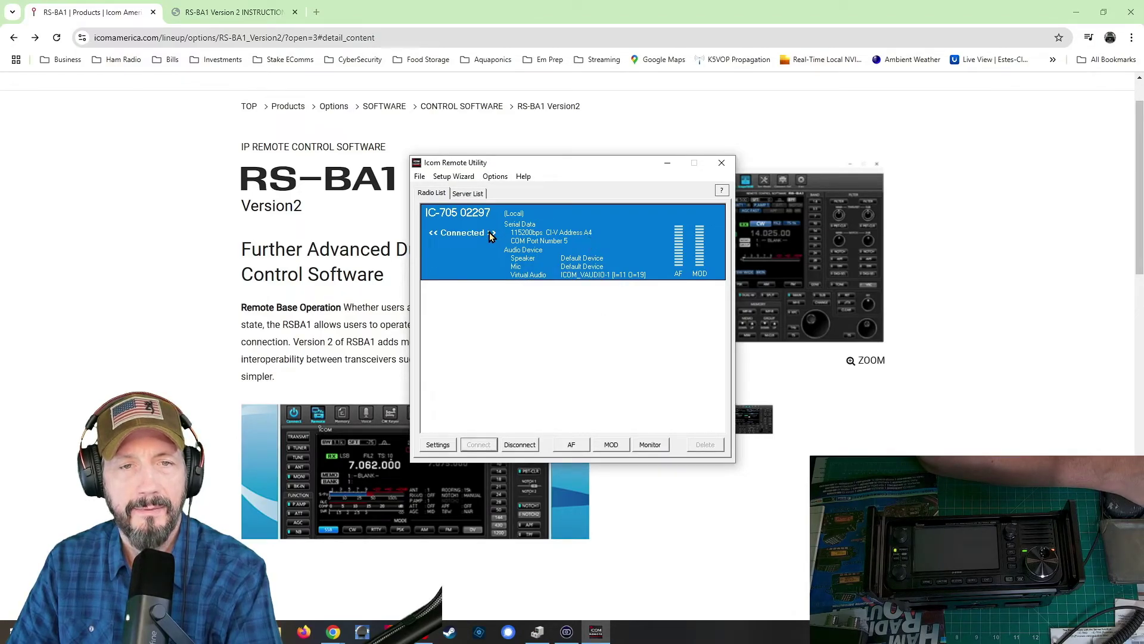
left_click(666, 164)
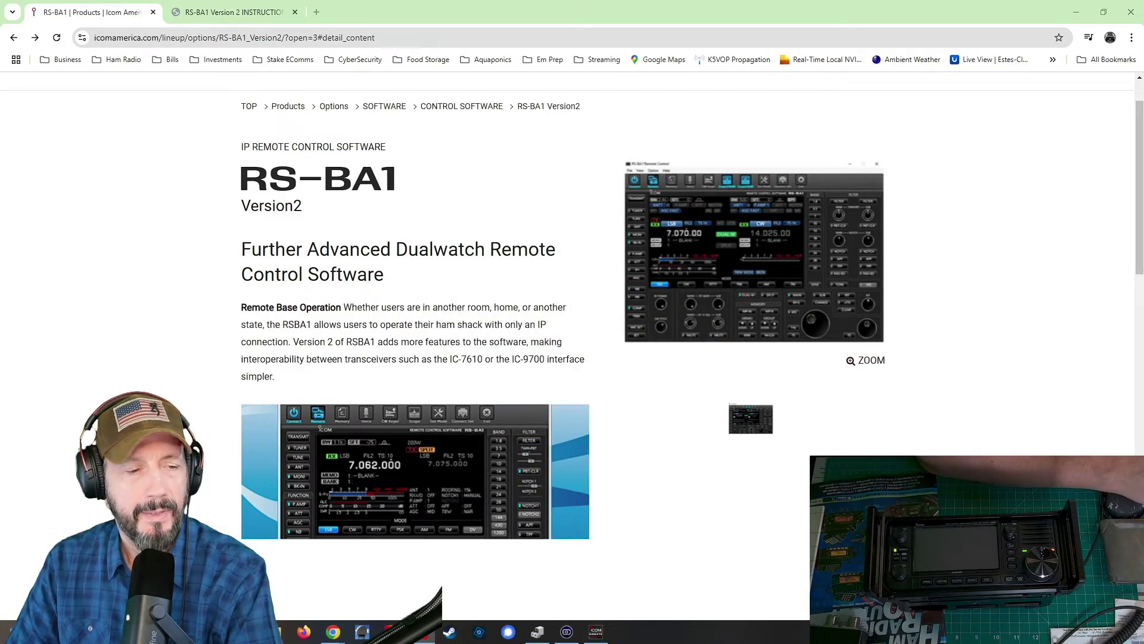
- Launch RS-BA1 Remote Control Ver2 and open its connection settings
left_click(12, 631)
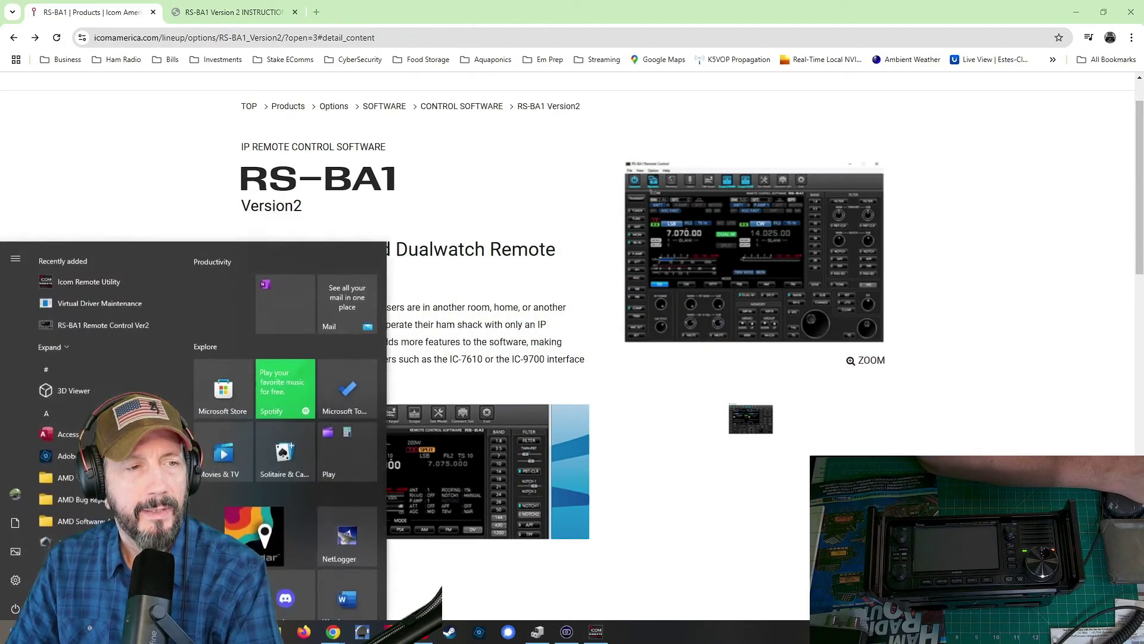
left_click(96, 322)
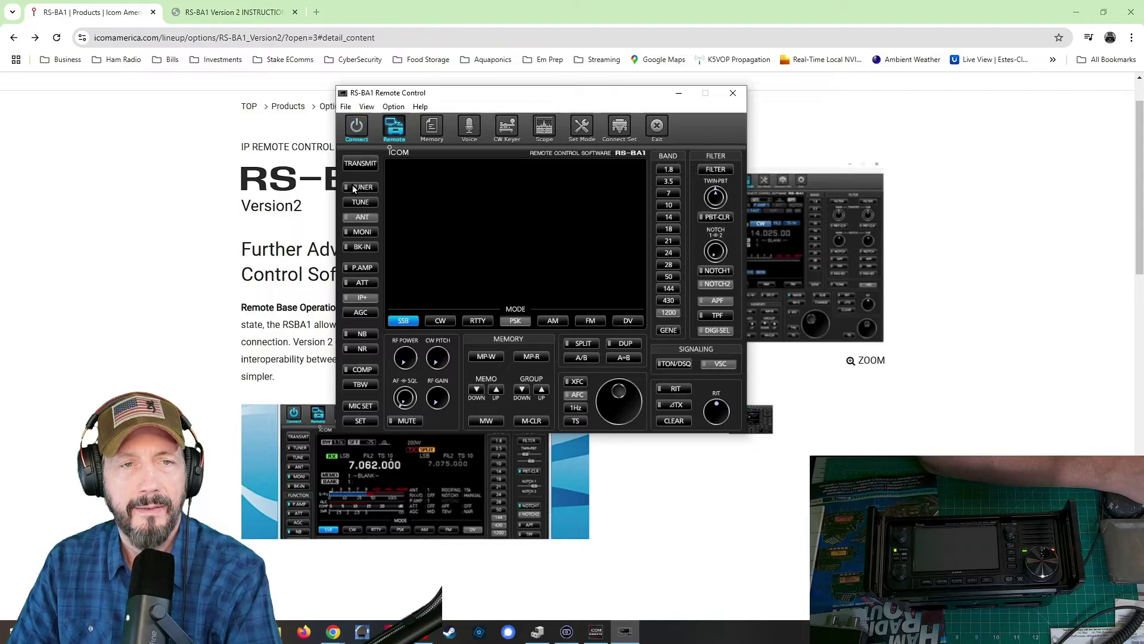
left_click(620, 133)
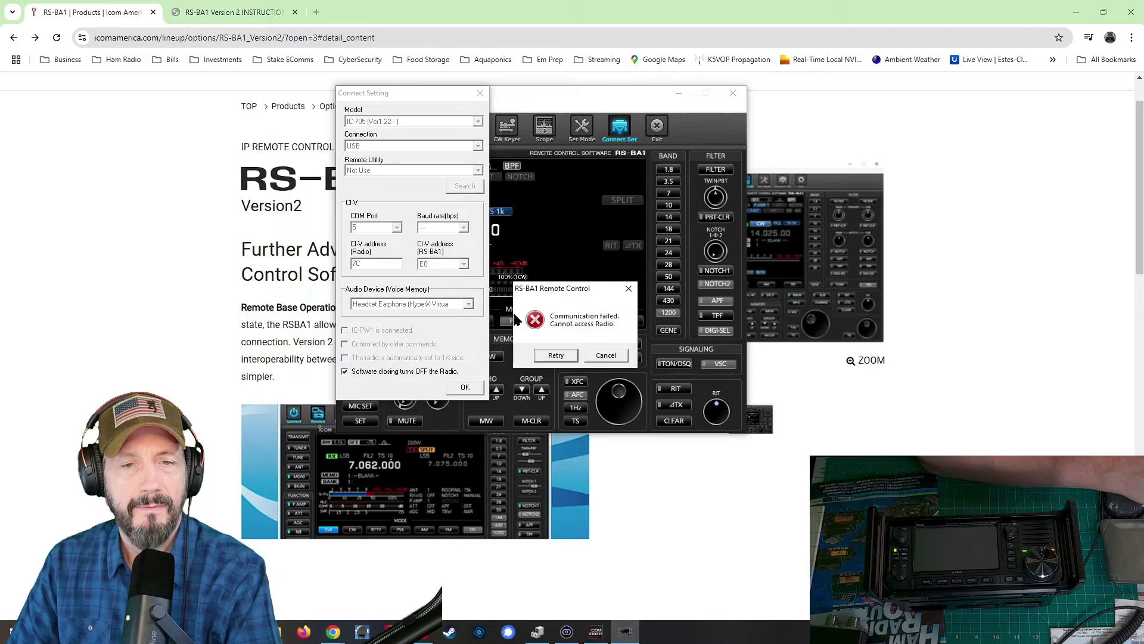
- Dismiss the communication error, close the connection settings without changes and switch the radio connection off in RS-BA1 Remote Control
left_click(605, 355)
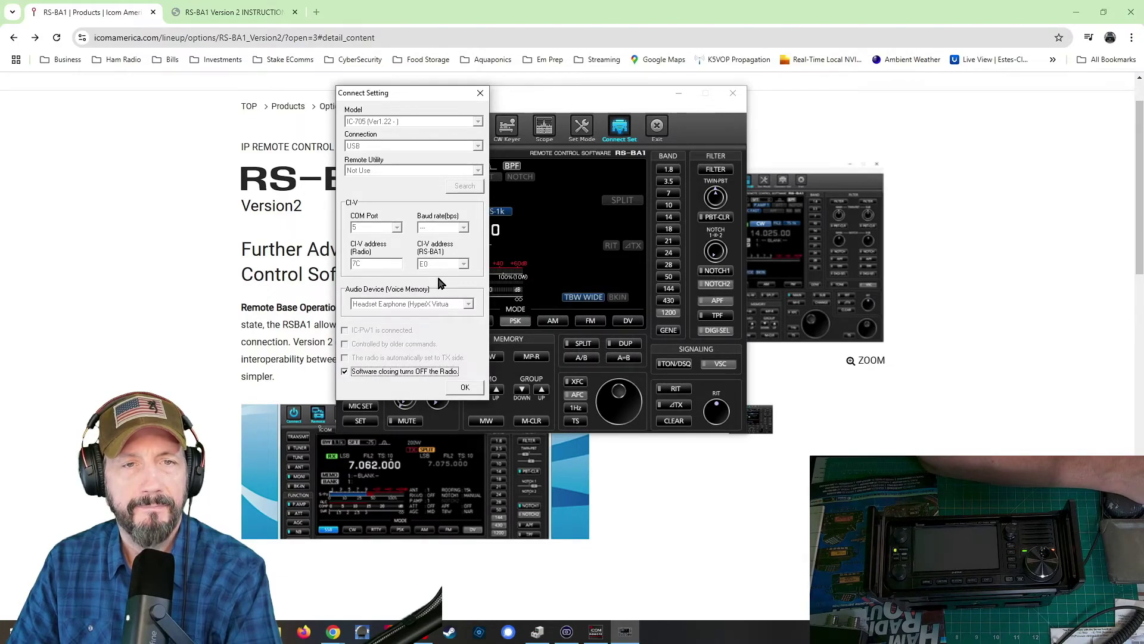
left_click(481, 94)
left_click(361, 126)
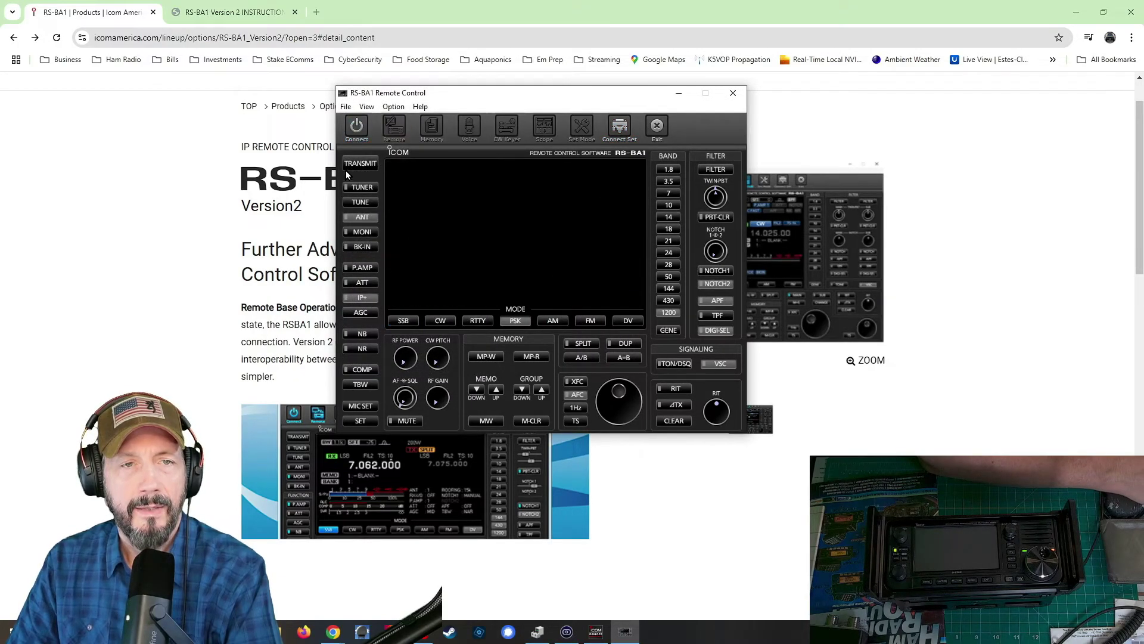
- Open the connection settings in RS-BA1 Remote Control and try 5a as the radio's CI-V address
left_click(618, 132)
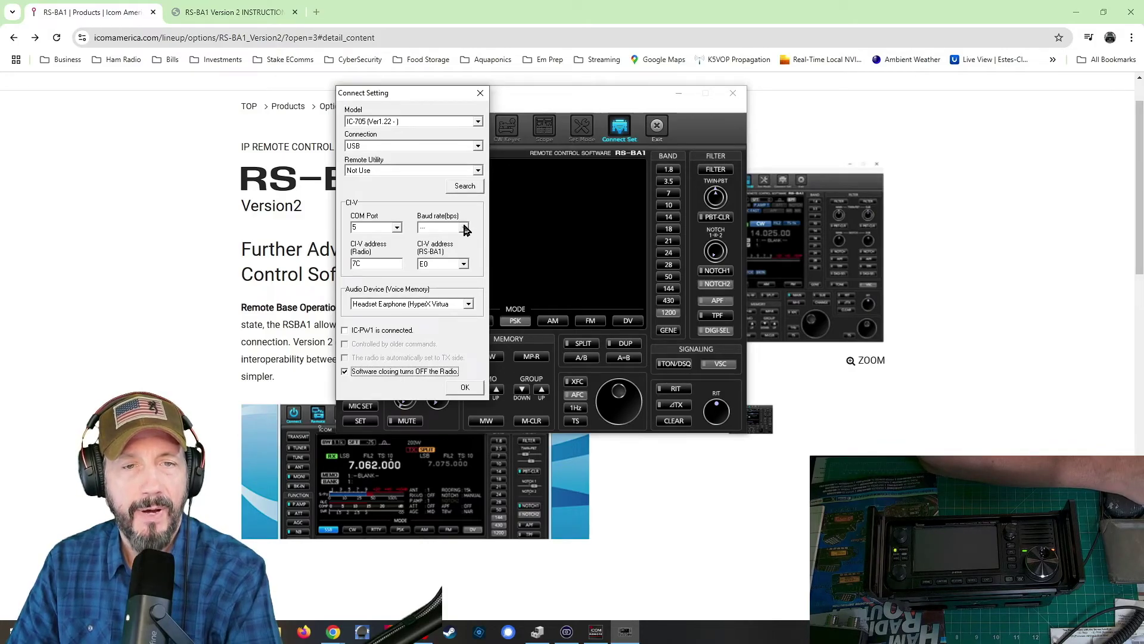
left_click(391, 264)
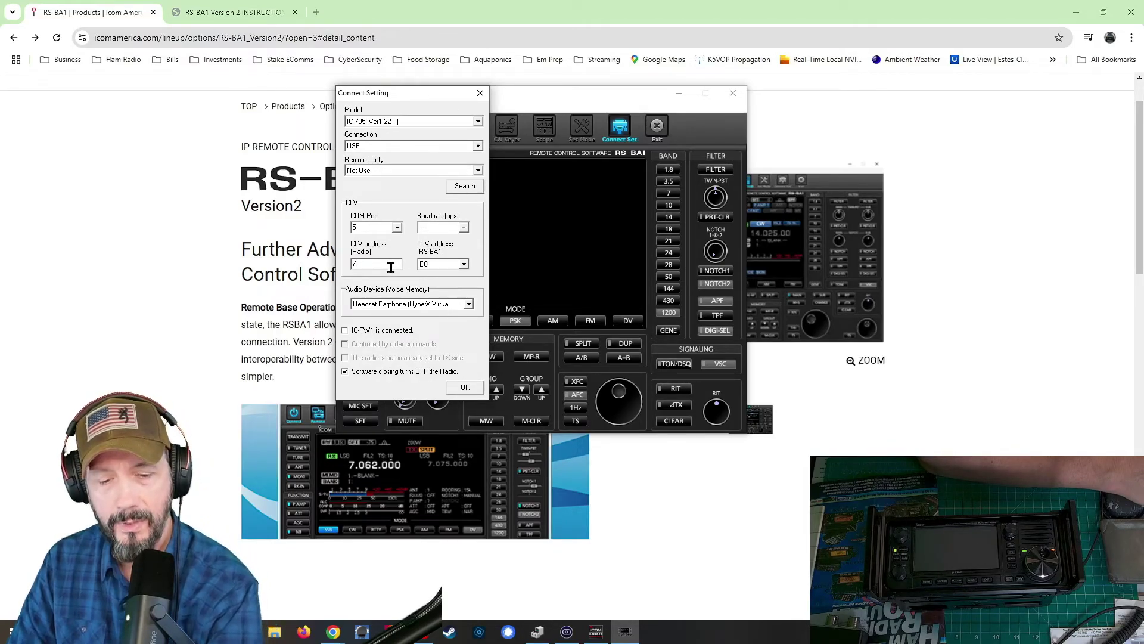
key("BackSpace")
key("BackSpace")
type("5a")
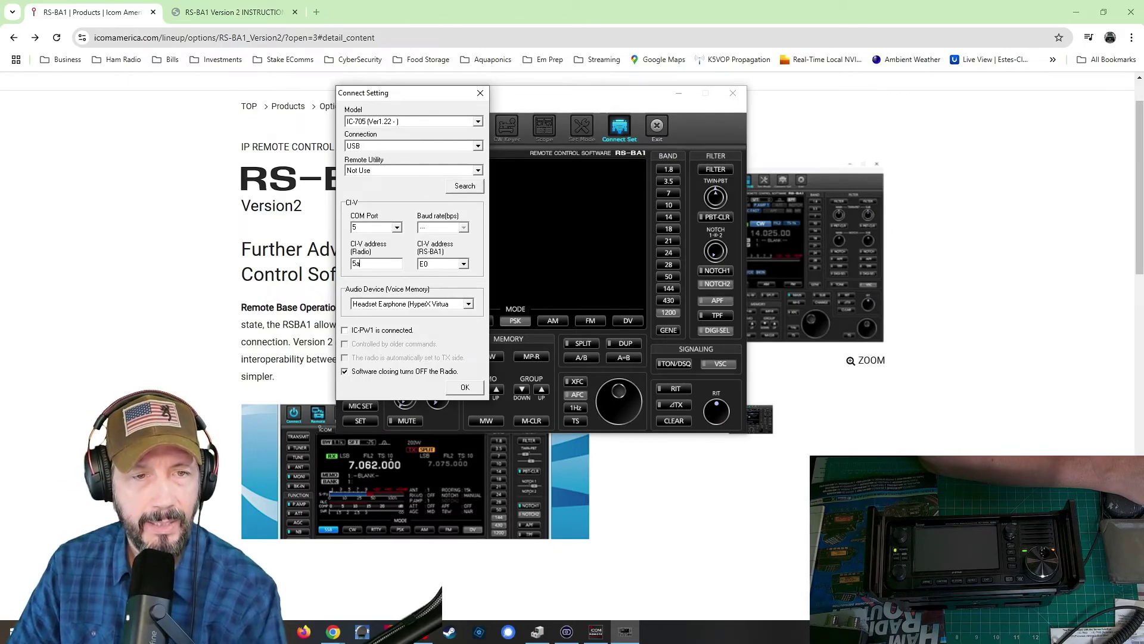
- Check the IC-705's CI-V address in Icom Remote Utility, and save A4 as the radio's CI-V address in the connection settings
left_click(597, 633)
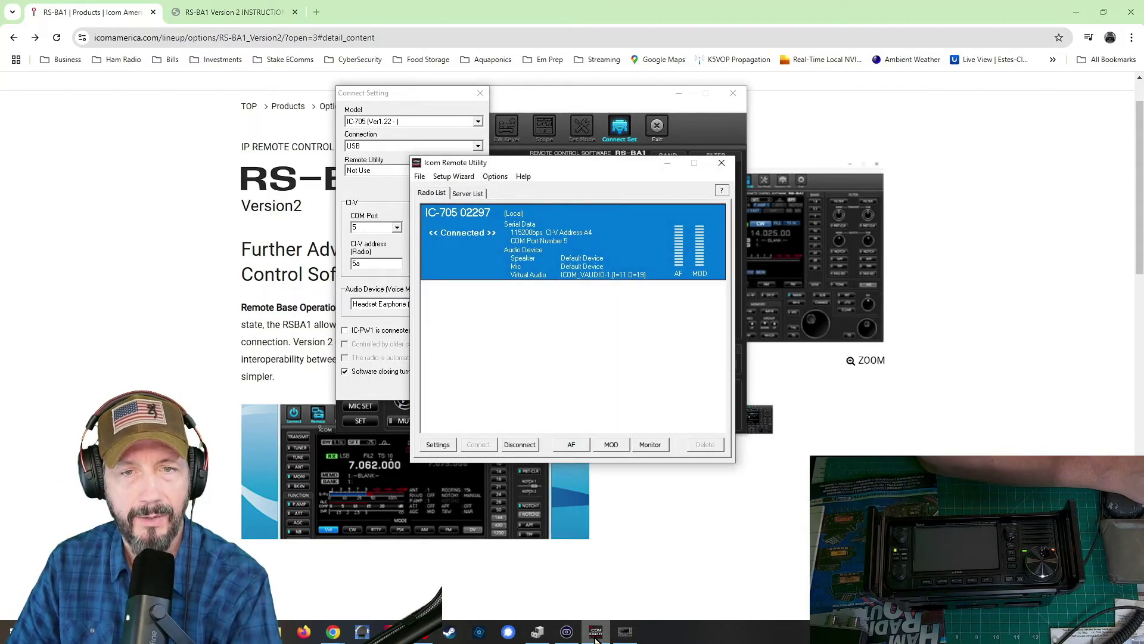
left_click(596, 637)
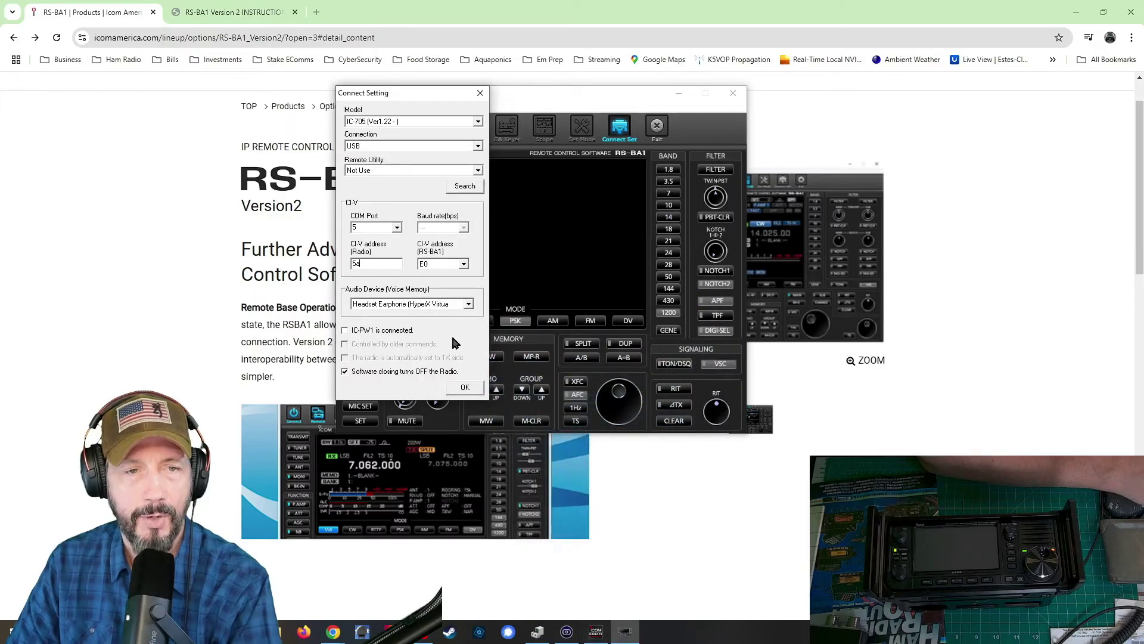
key("BackSpace")
key("BackSpace")
type("A4")
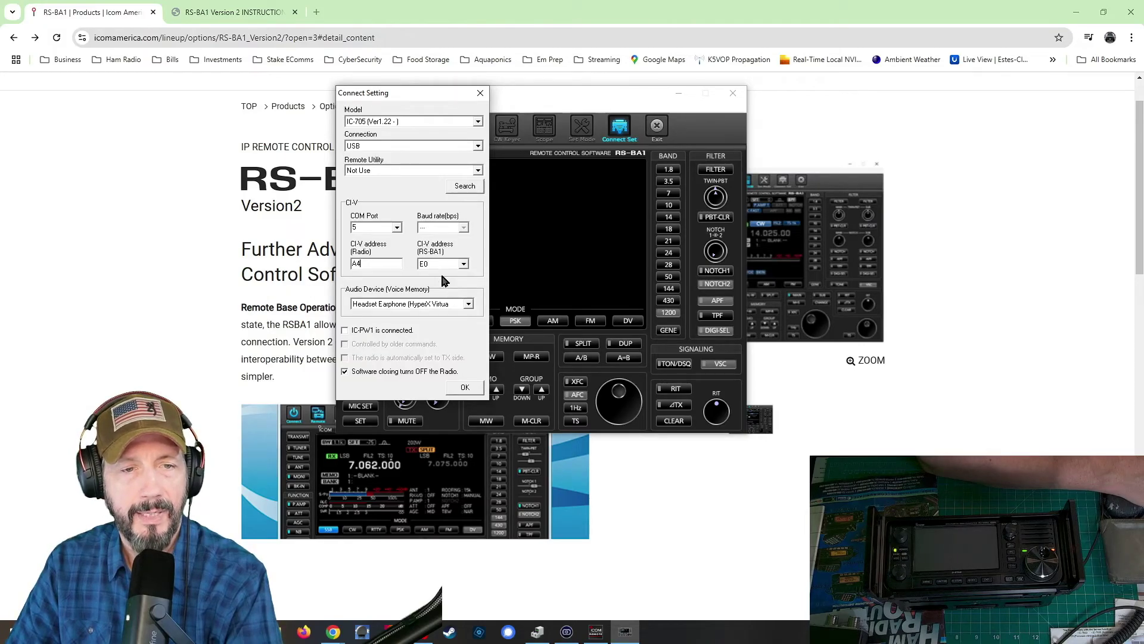
left_click(465, 388)
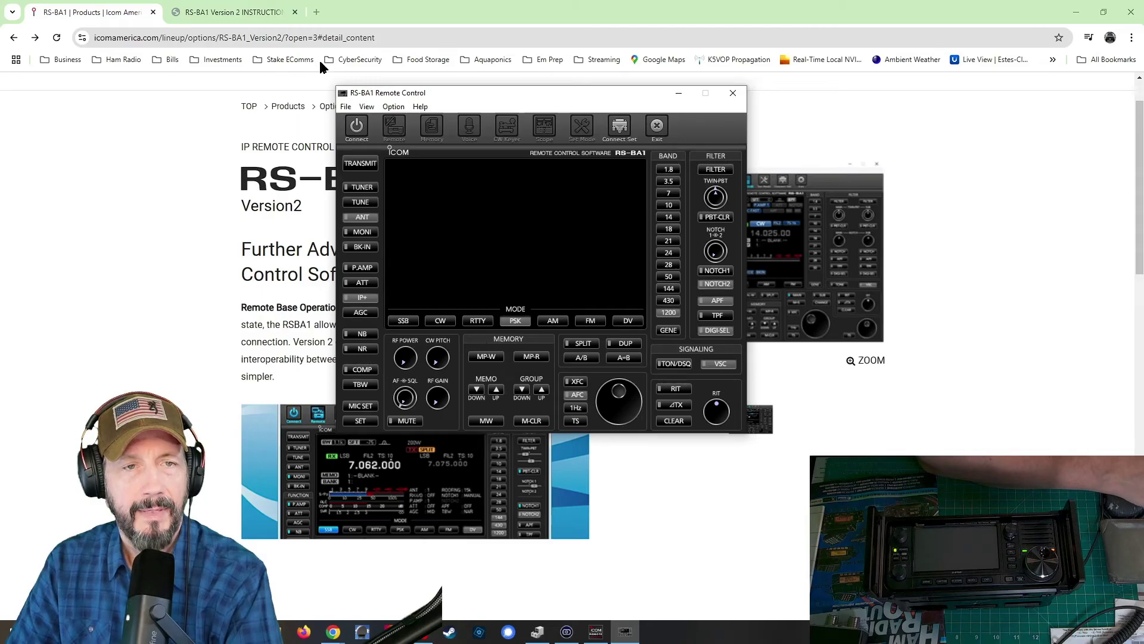
- Connect RS-BA1 Remote Control to the radio and open the Spectrum Scope, placing its window beside the main one
left_click(356, 127)
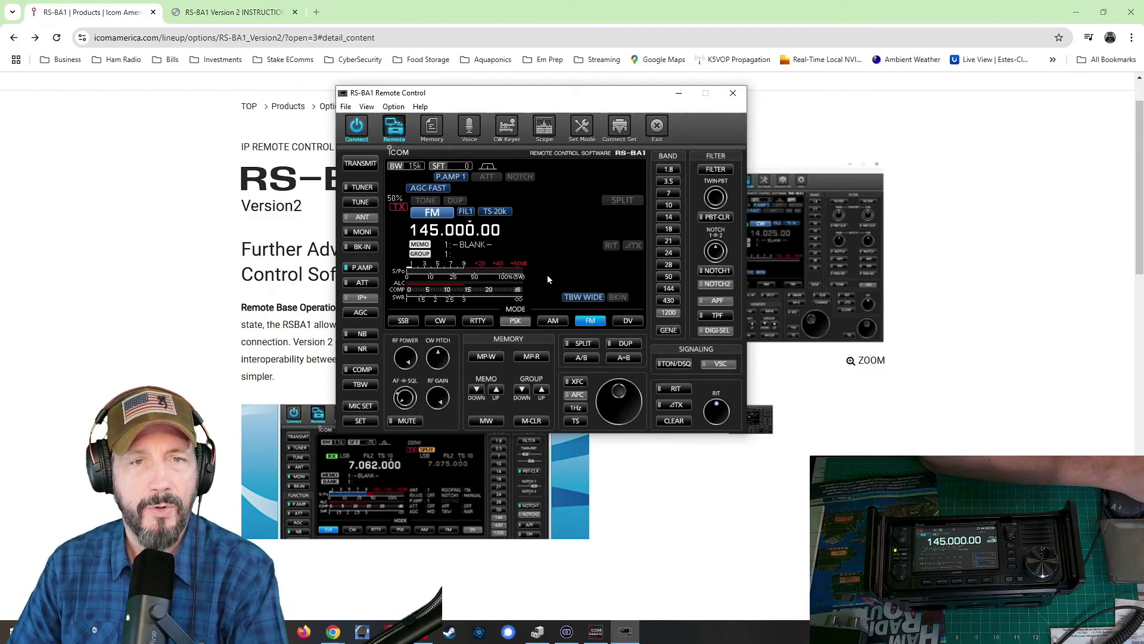
left_click(546, 127)
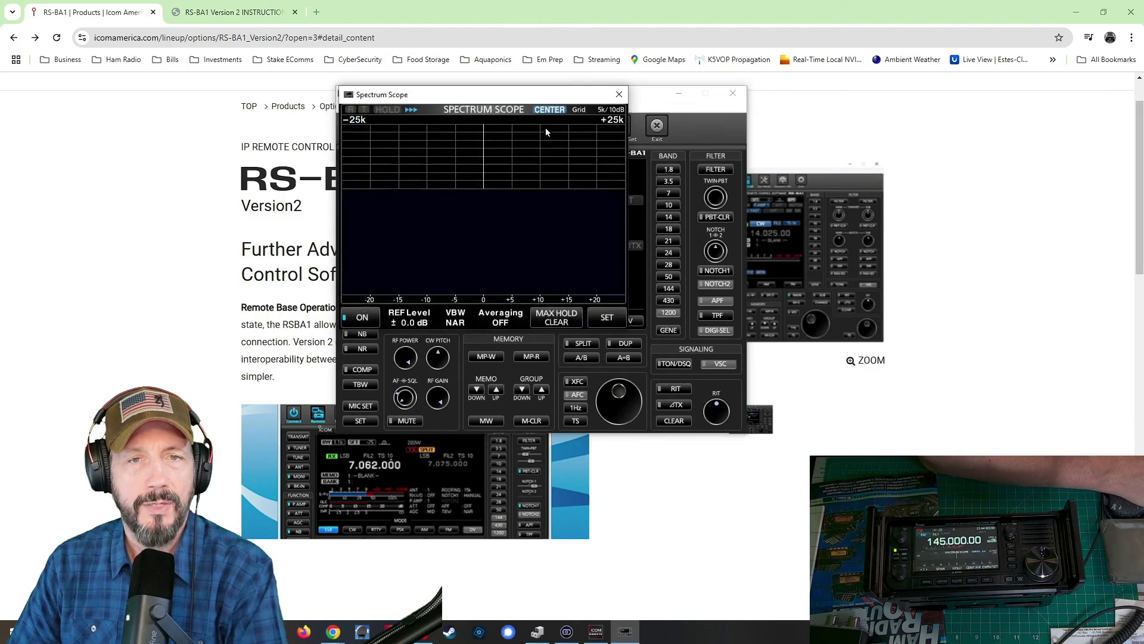
left_click_drag(570, 138, 925, 138)
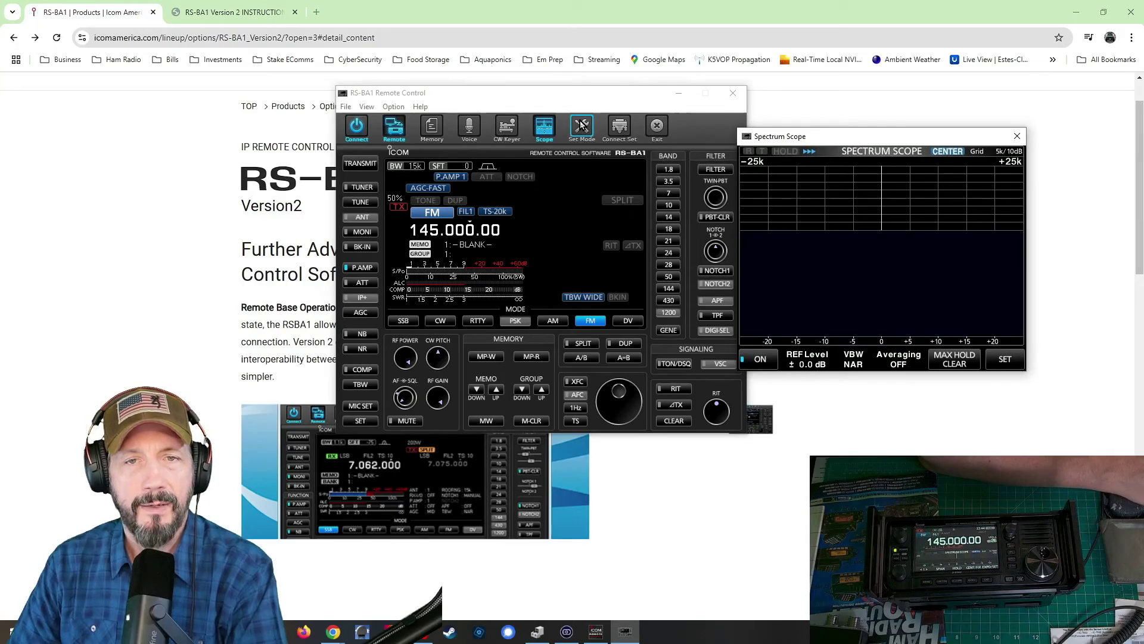
- View and close the Voice Memory window, and move the Spectrum Scope closer so it overlaps the main window's edge
left_click(469, 127)
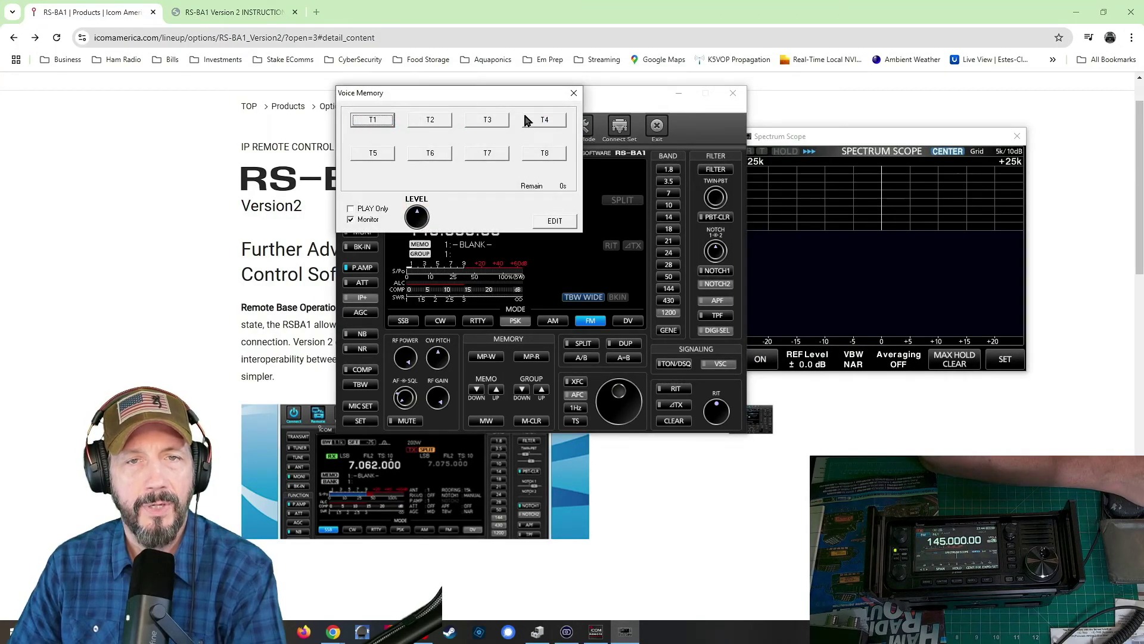
left_click(574, 93)
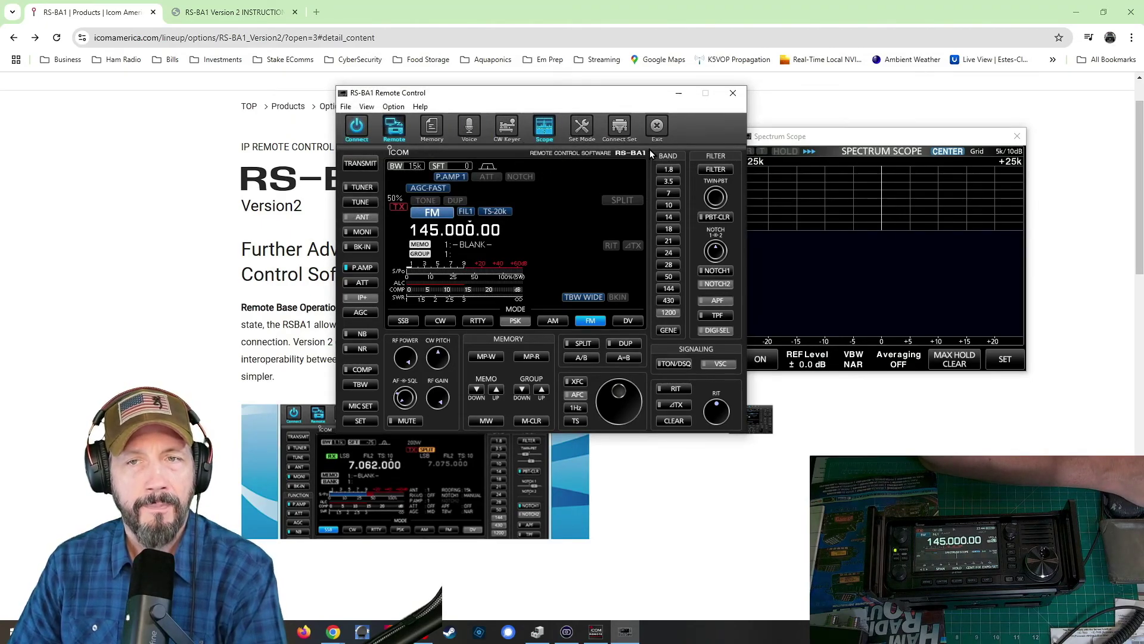
left_click_drag(868, 141, 811, 166)
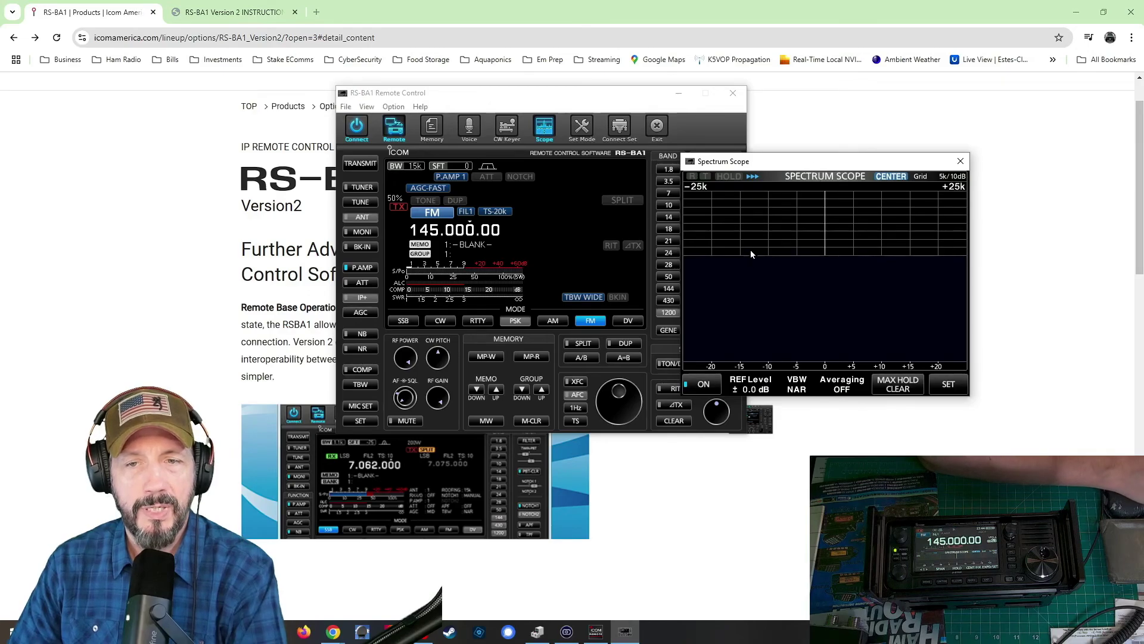